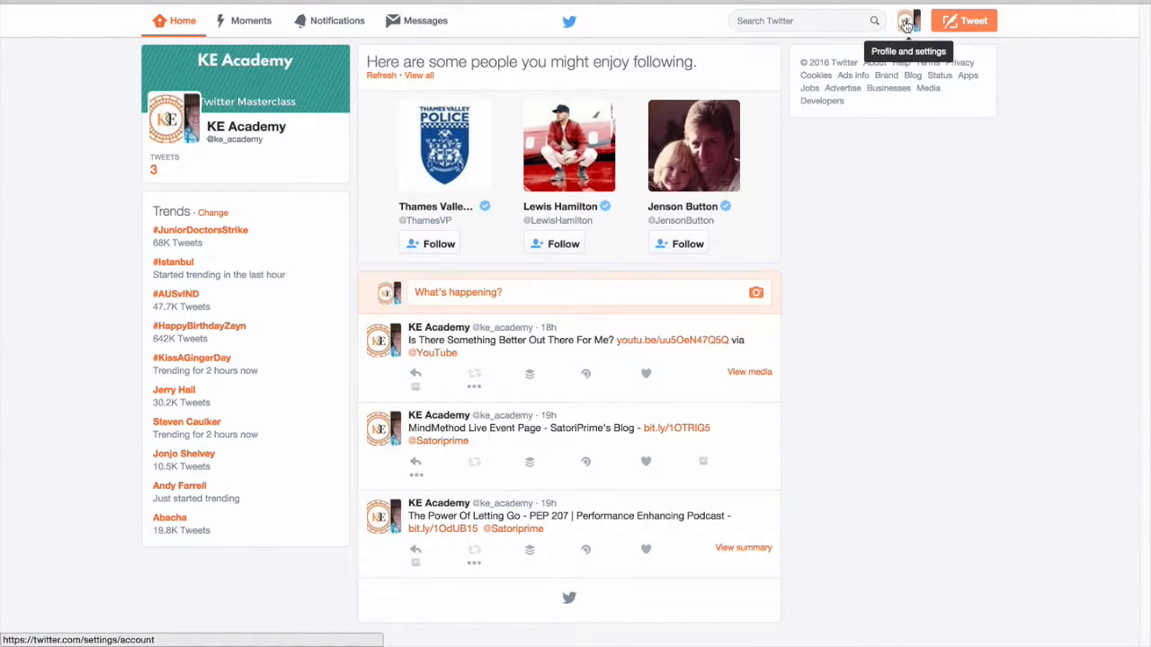
# - Open the account settings and look over the basic account and content options
pyautogui.click(907, 25)
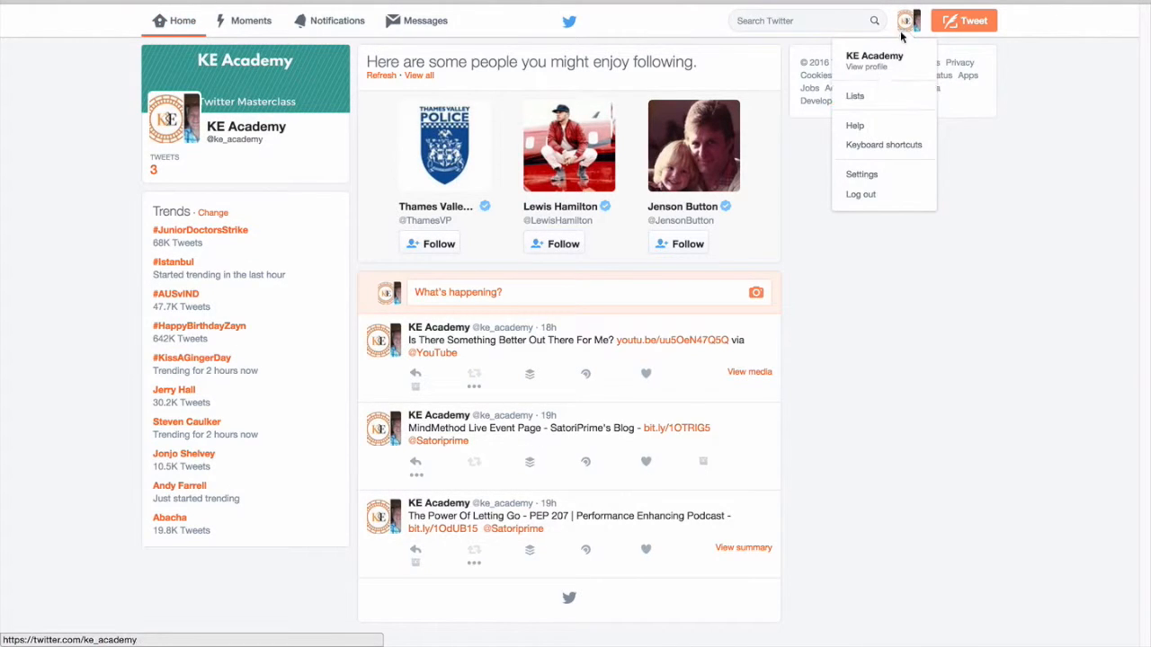
pyautogui.click(868, 179)
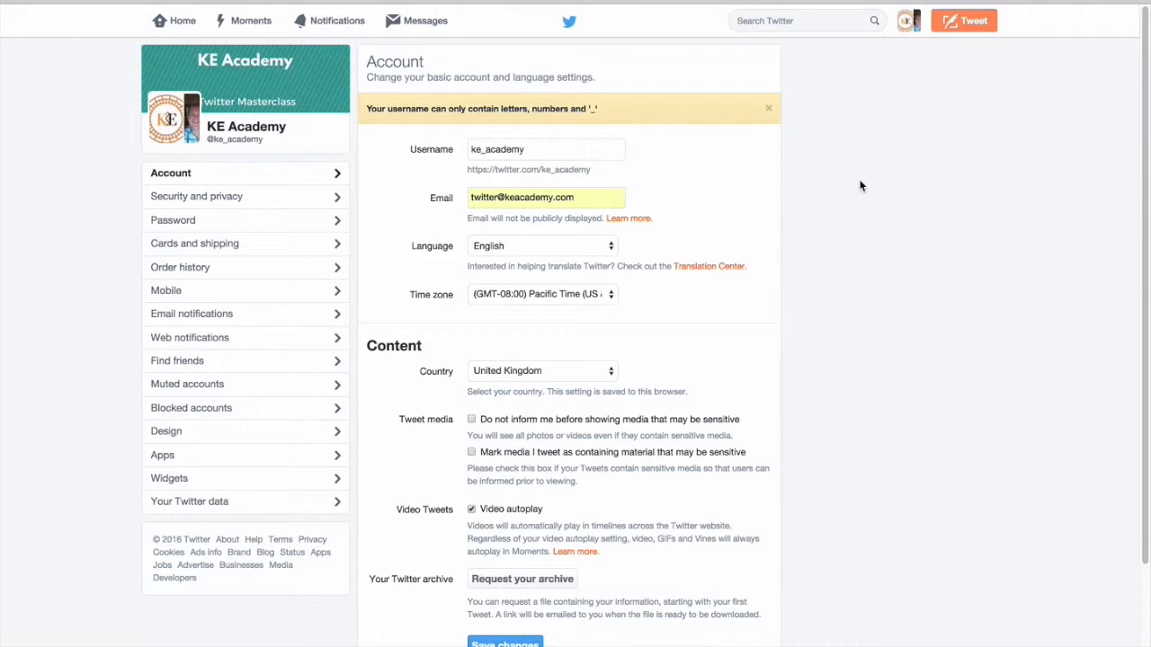
pyautogui.scroll(-1, 863, 170)
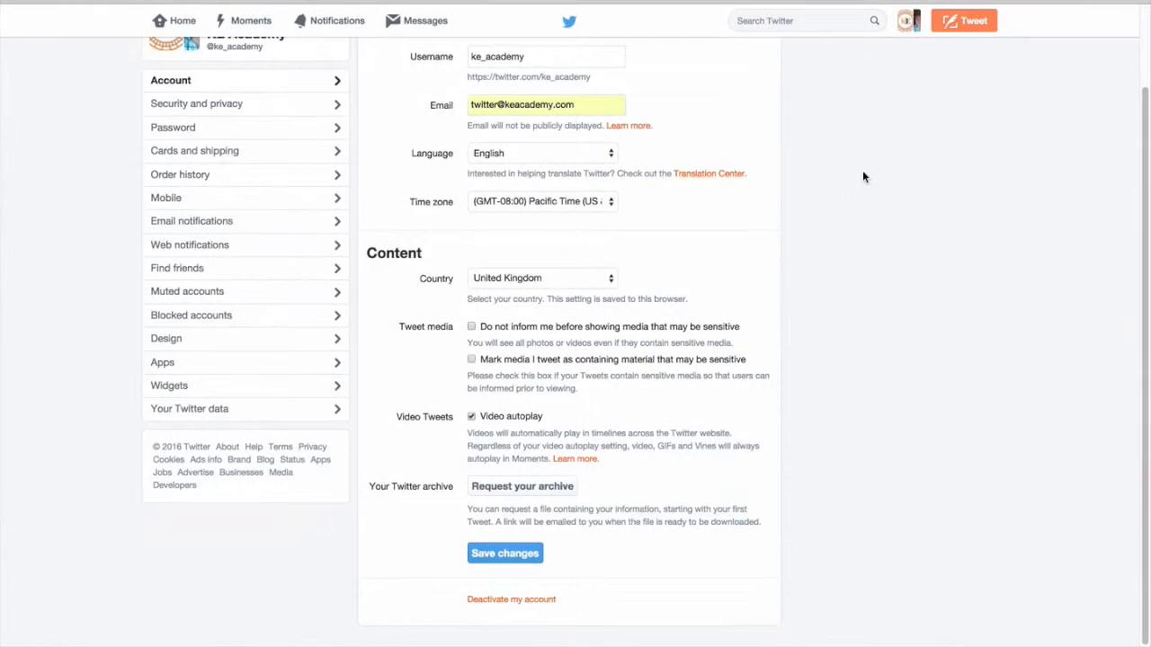
pyautogui.scroll(1, 863, 170)
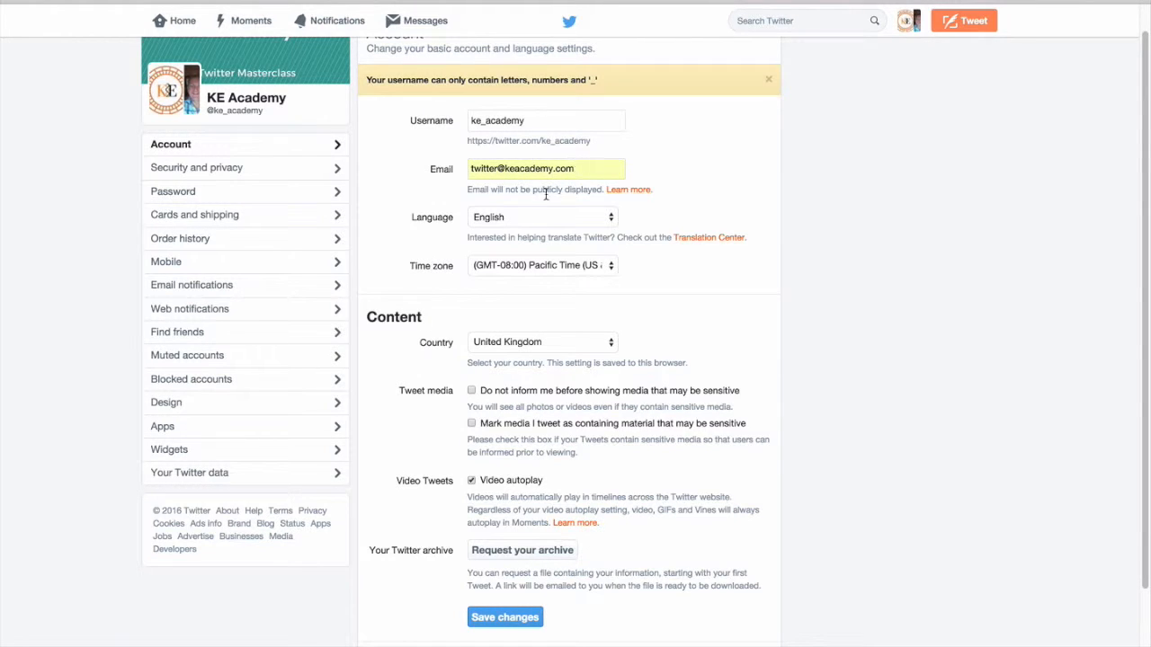
# - Set the account language to English UK - British English and the time zone to (GMT) London
pyautogui.click(612, 220)
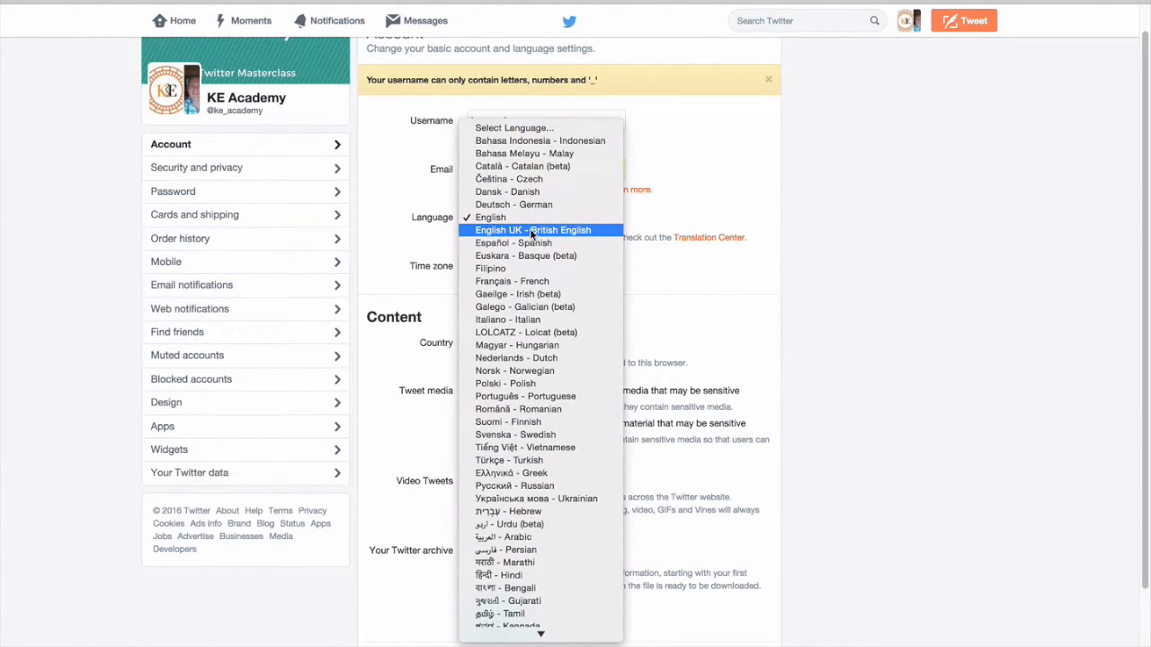
pyautogui.click(532, 231)
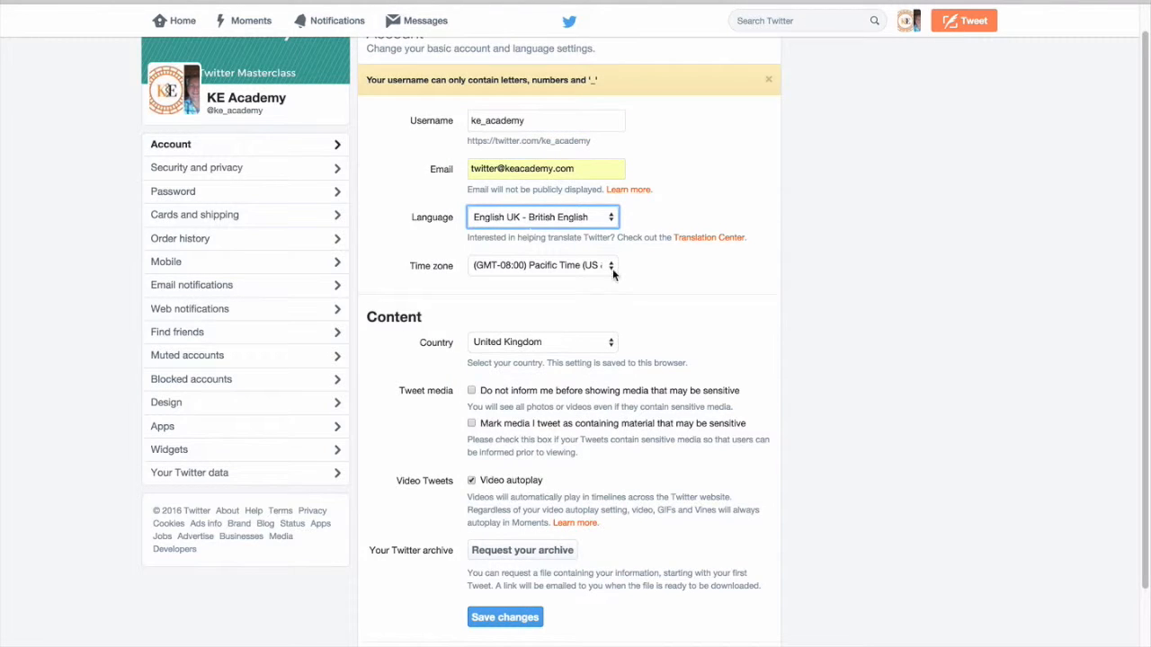
pyautogui.click(611, 267)
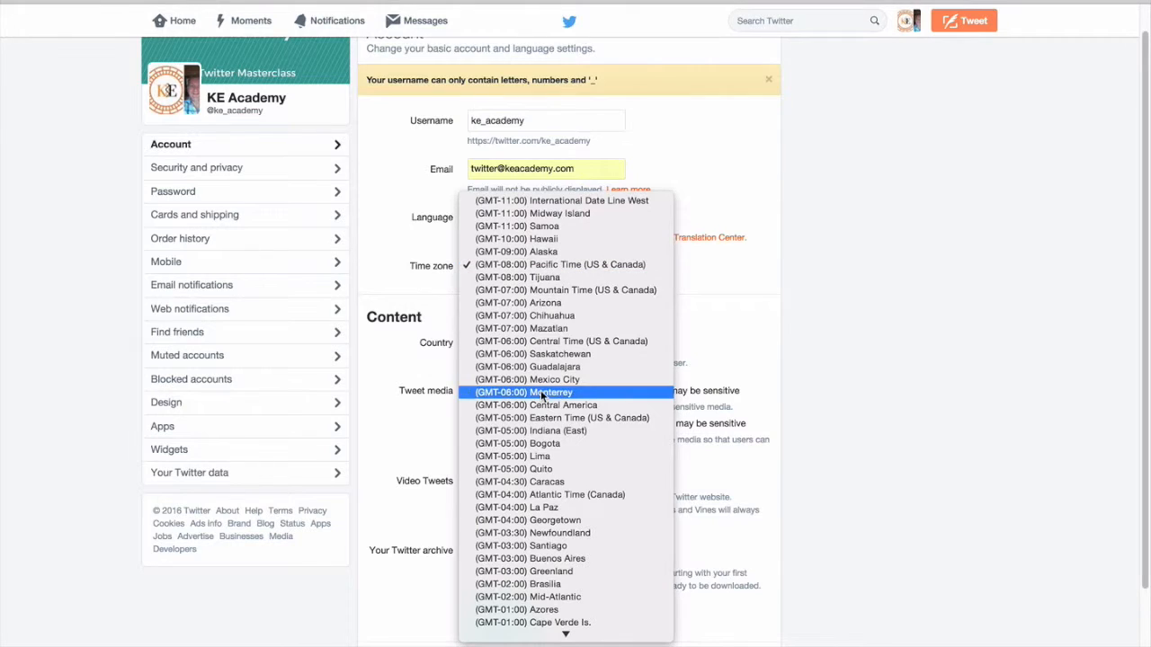
pyautogui.scroll(-3, 545, 482)
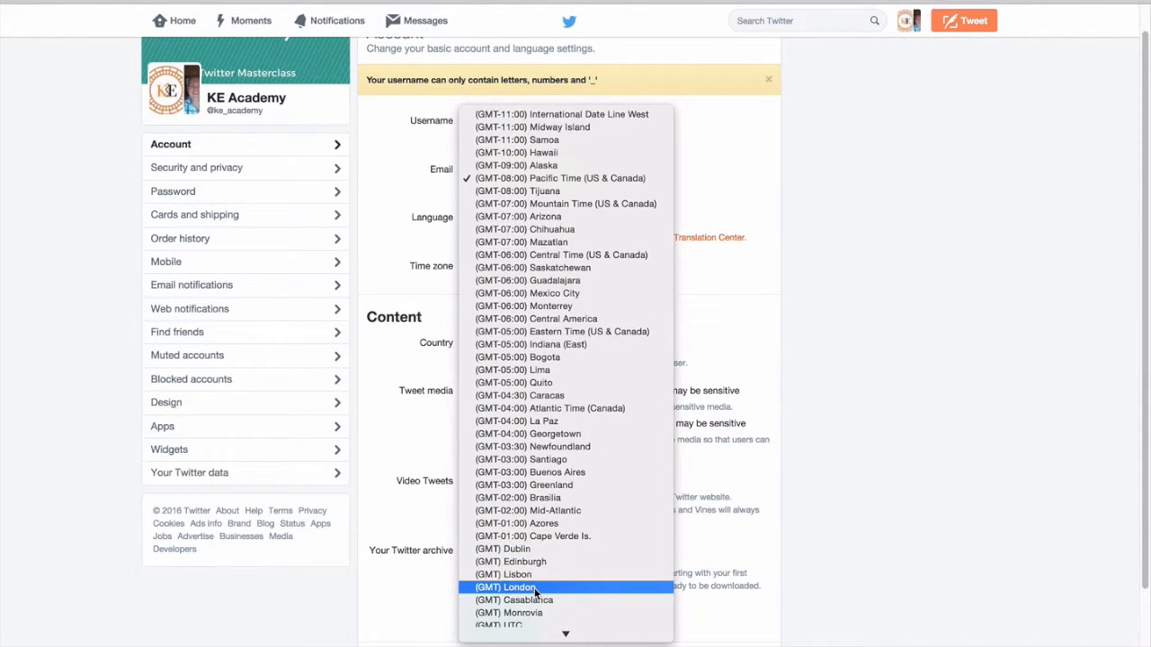
pyautogui.click(535, 588)
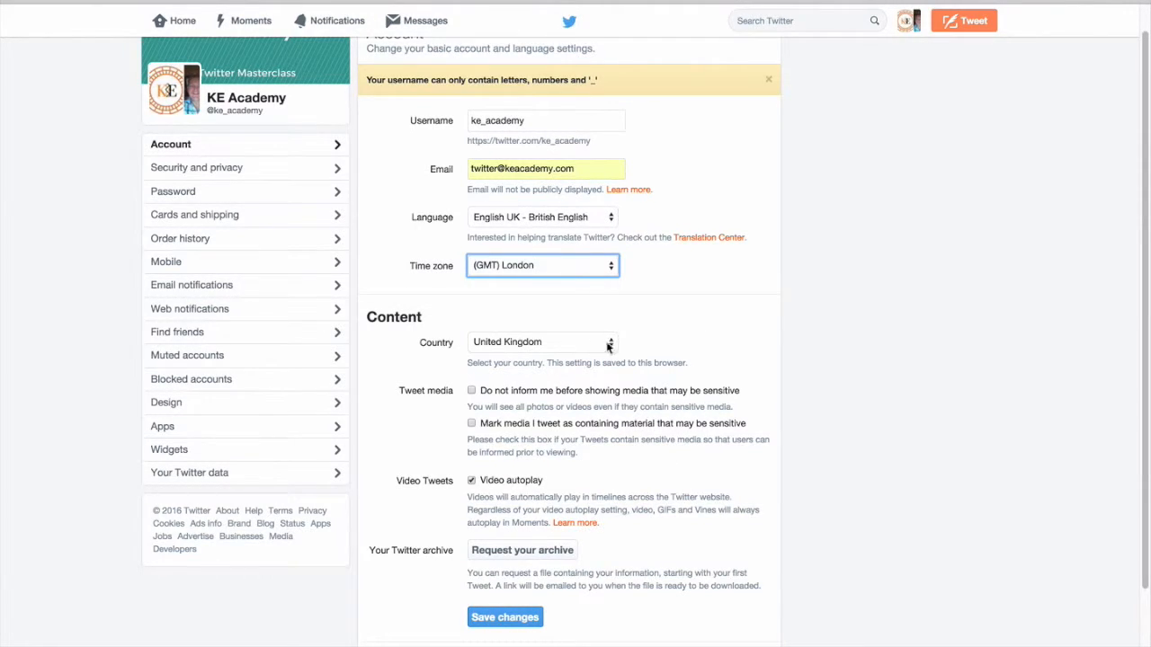
# - Save the account changes, entering the account password to authorise them
pyautogui.scroll(-1, 699, 320)
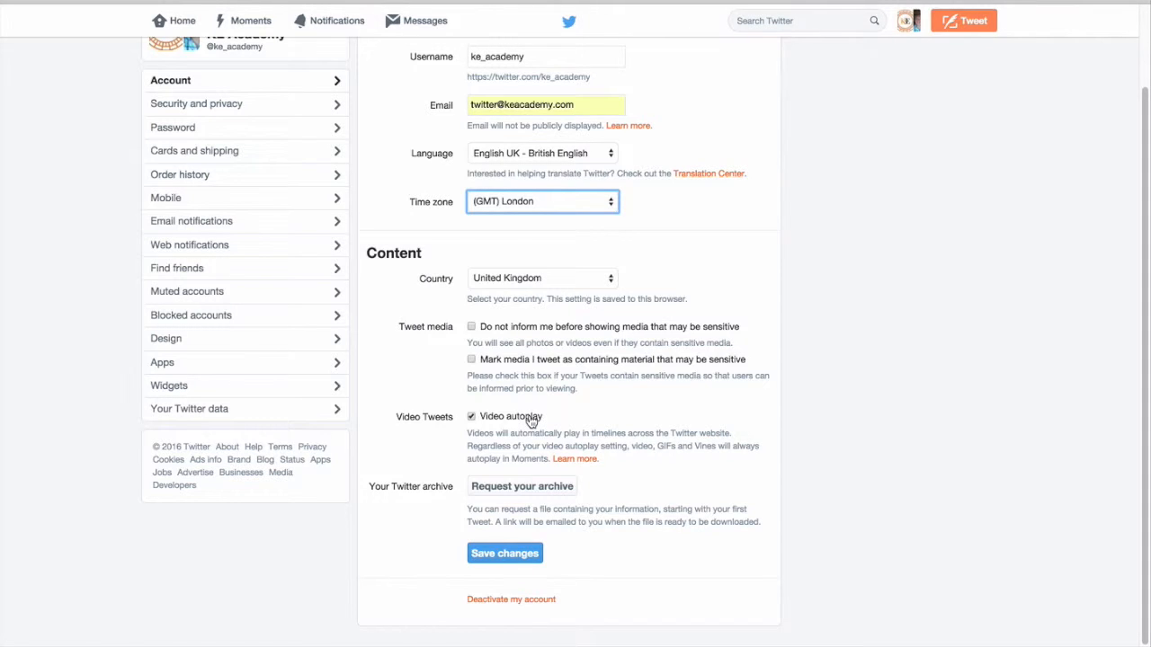
pyautogui.click(505, 556)
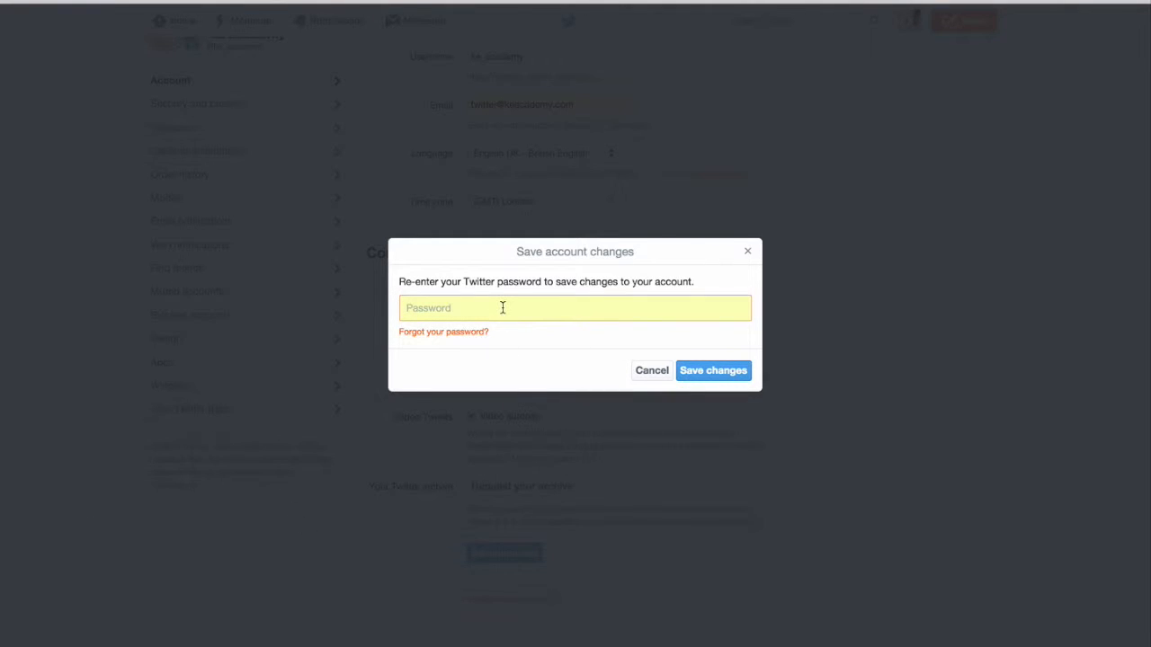
pyautogui.write('•••••••••••')
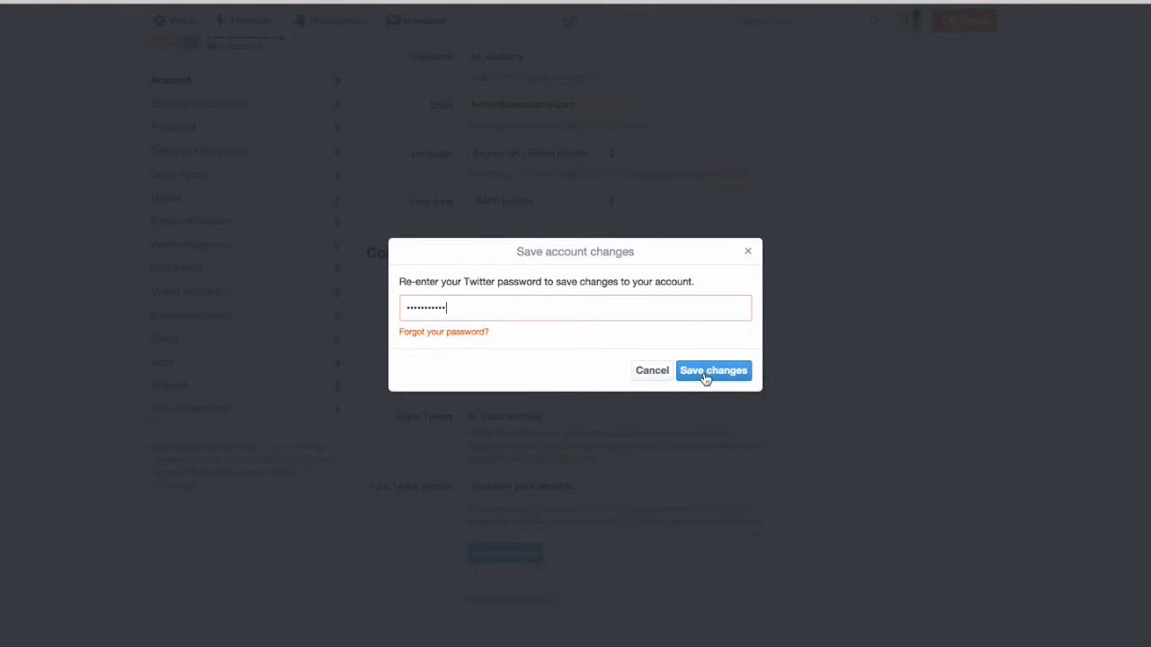
pyautogui.click(706, 376)
pyautogui.moveTo(531, 108); pyautogui.dragTo(364, 108)
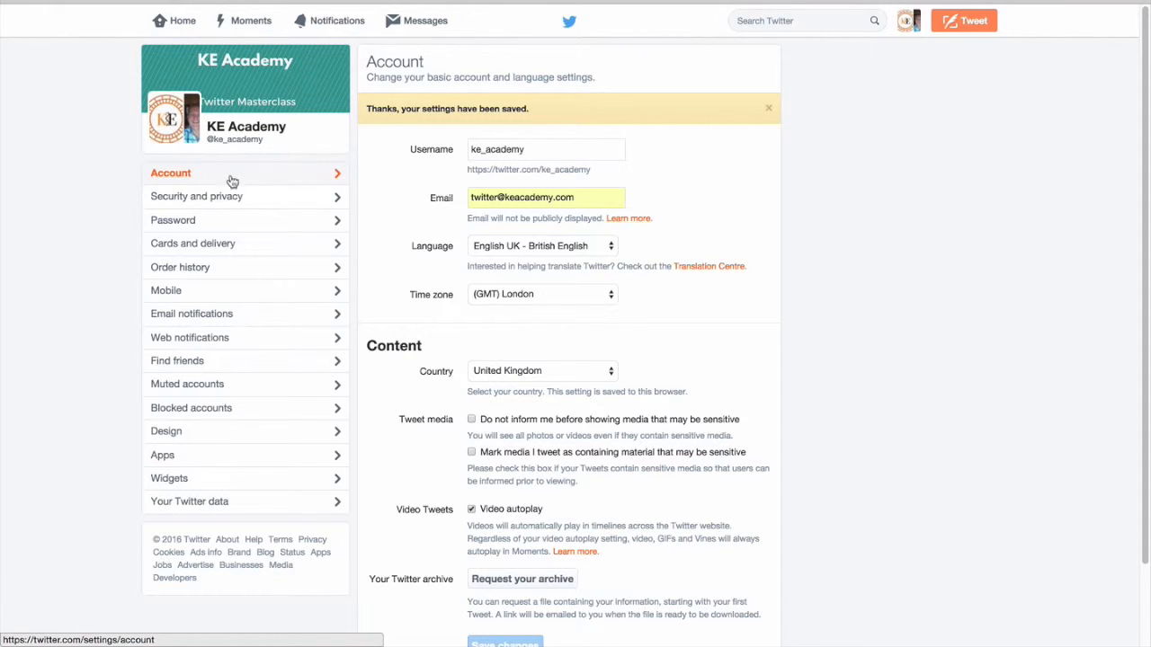
# - Review the security and privacy settings, from login verification and photo tagging to discoverability and teams
pyautogui.click(183, 200)
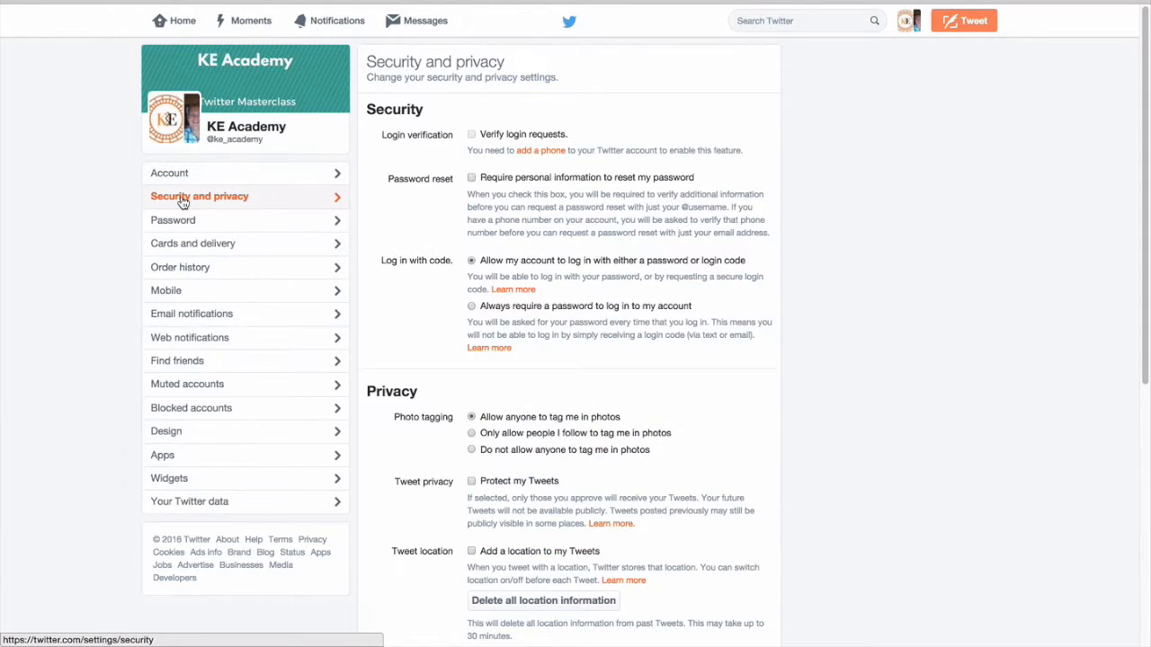
pyautogui.scroll(-1, 946, 325)
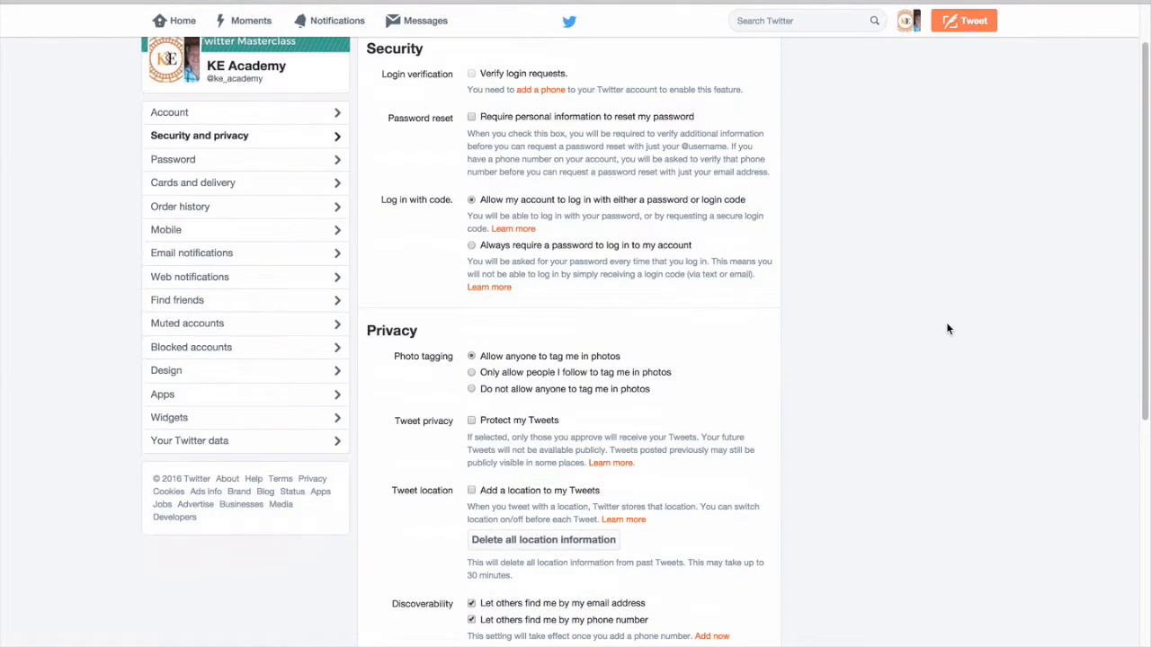
pyautogui.scroll(1, 947, 328)
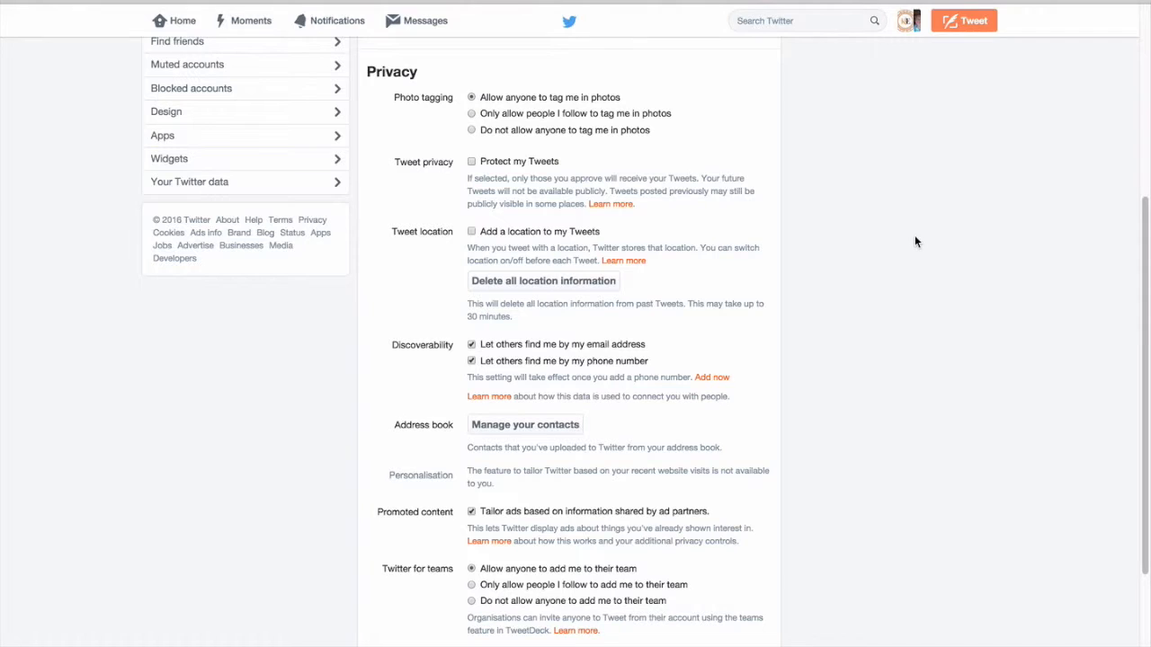
pyautogui.scroll(-3, 914, 241)
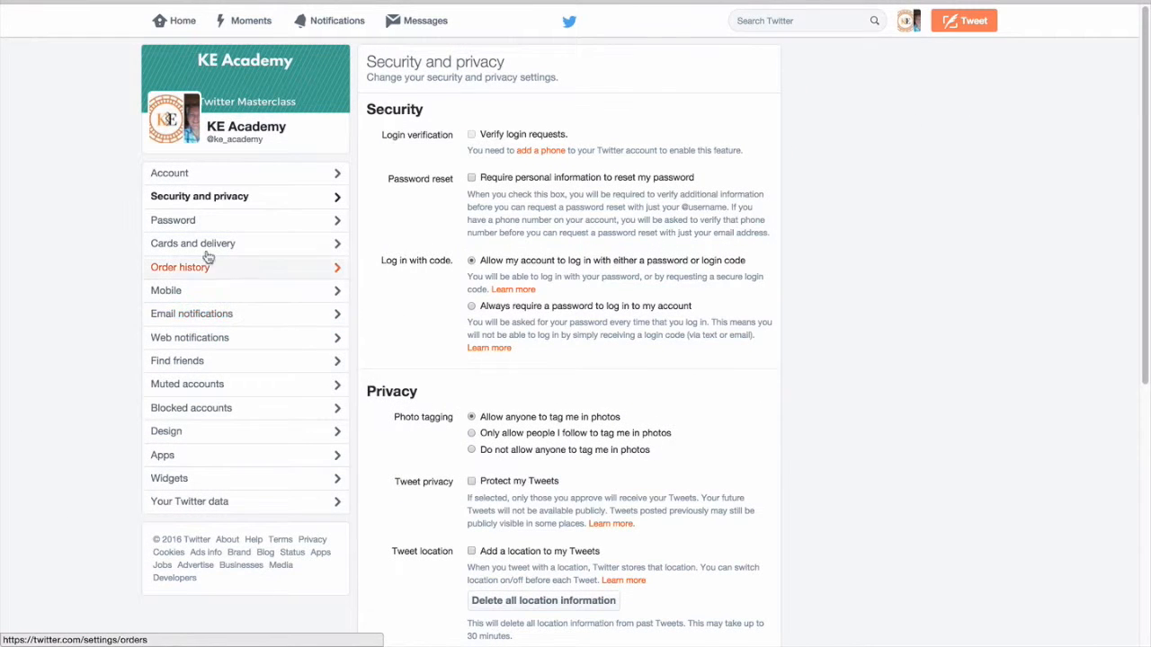
# - Look through the Password, Cards and delivery, Order history and Mobile settings pages
pyautogui.click(173, 224)
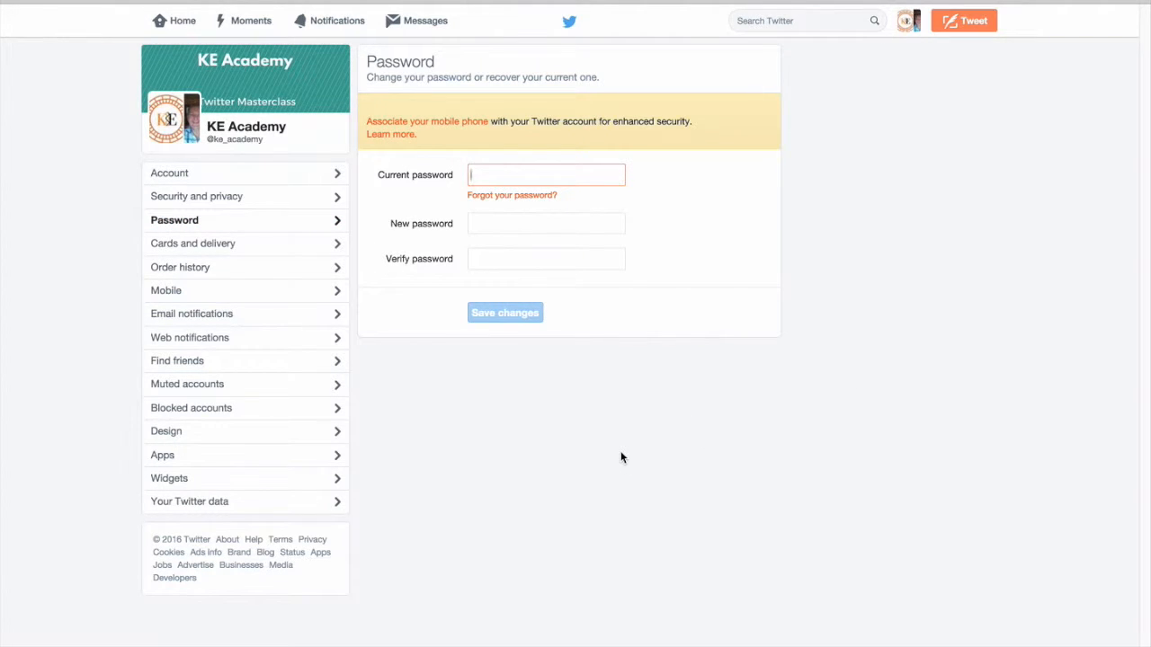
pyautogui.click(1085, 3)
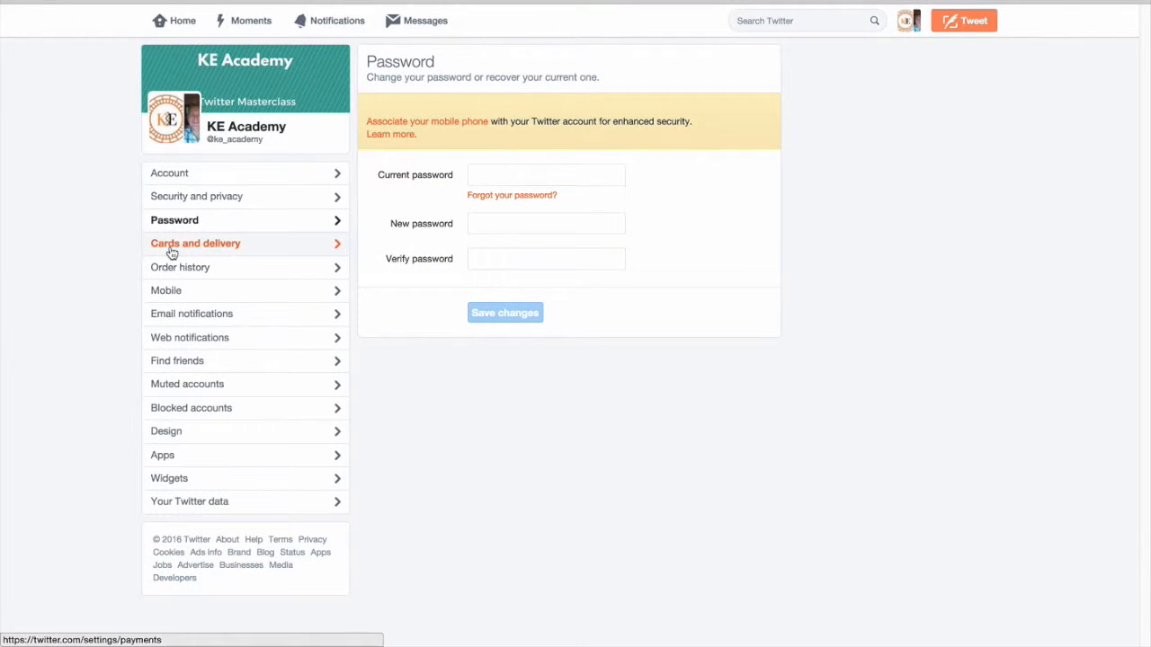
pyautogui.click(172, 254)
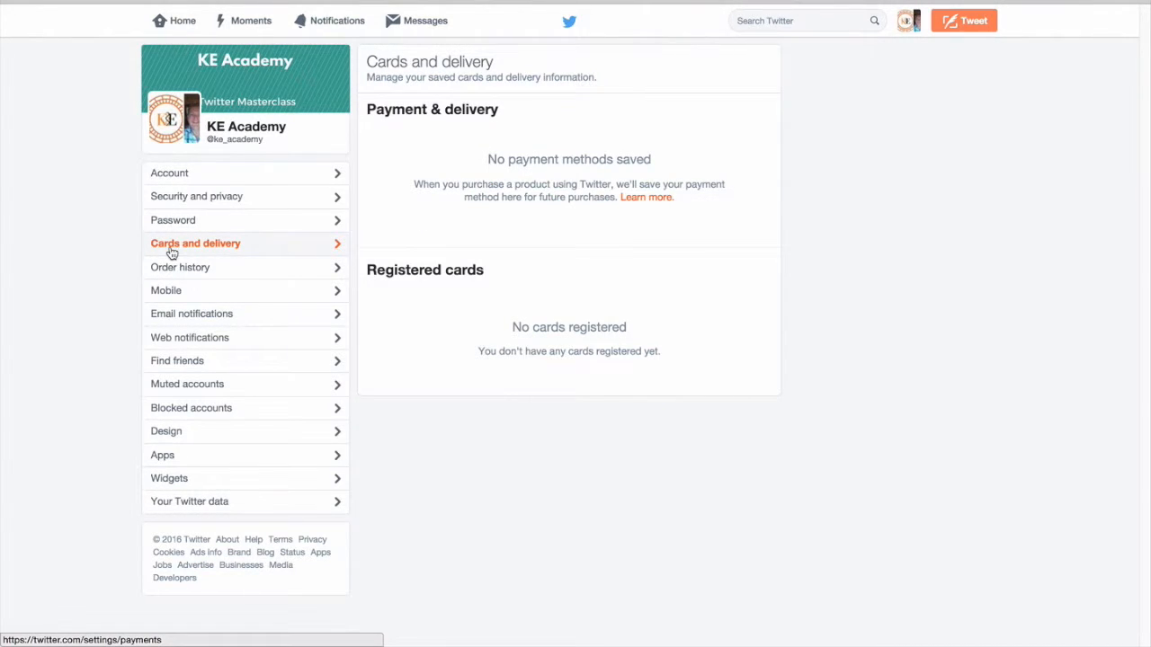
pyautogui.click(175, 277)
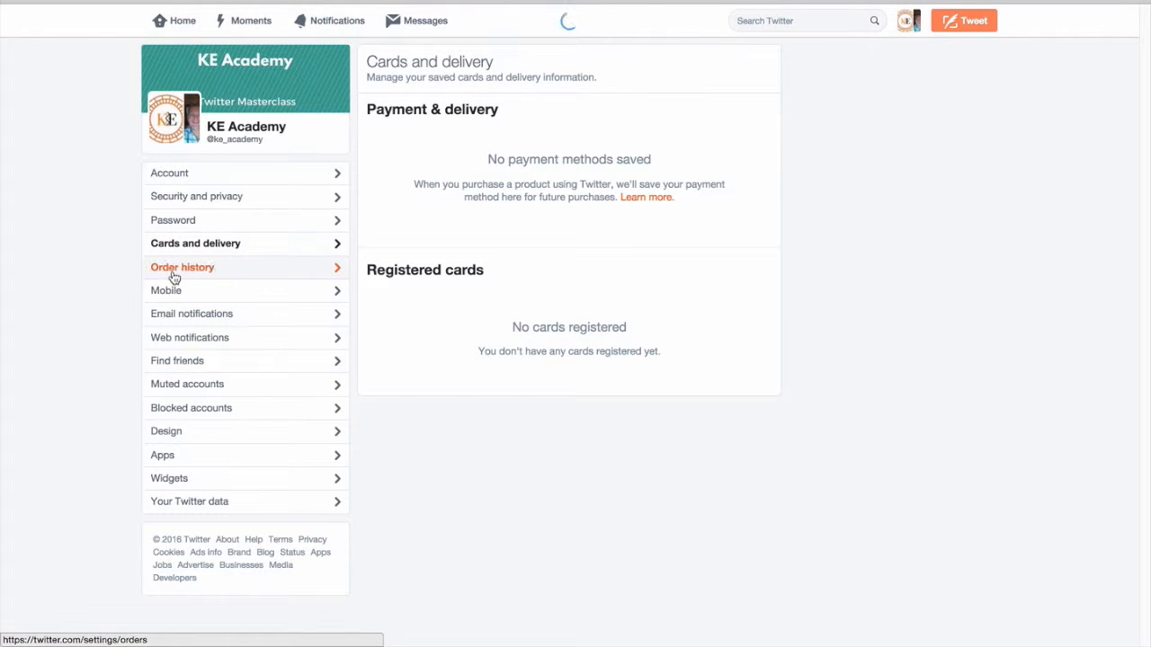
pyautogui.click(170, 297)
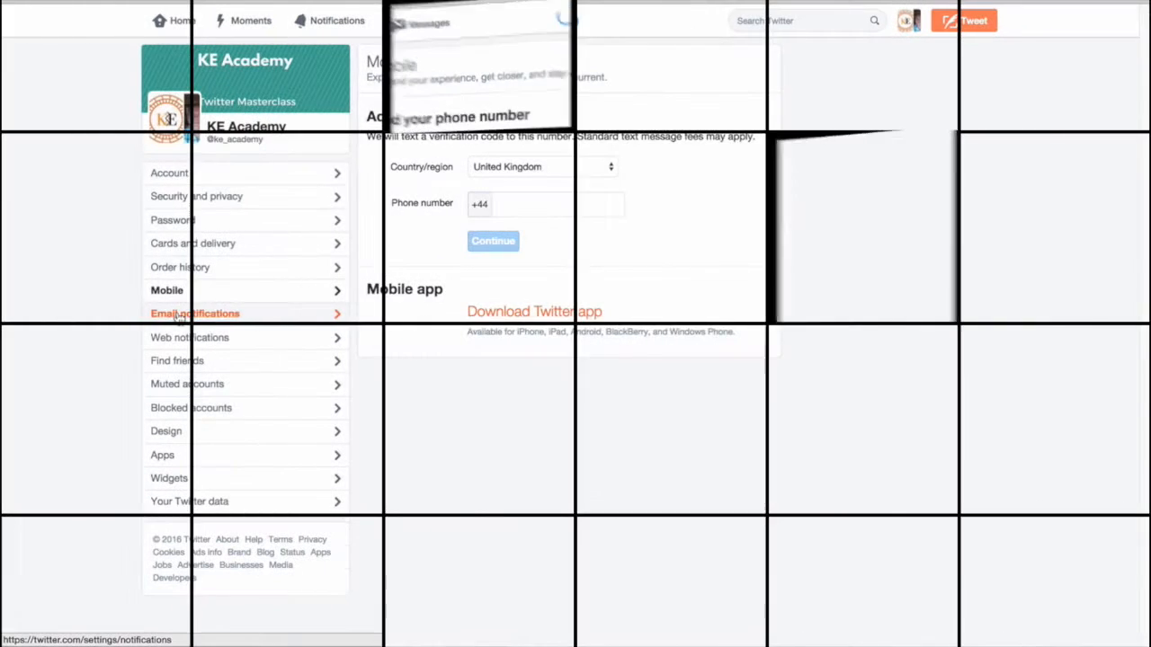
# - In the email notification settings, disable emails for liked tweets mentioning me, Retweets of my Tweets, and likes of my retweets
pyautogui.click(178, 317)
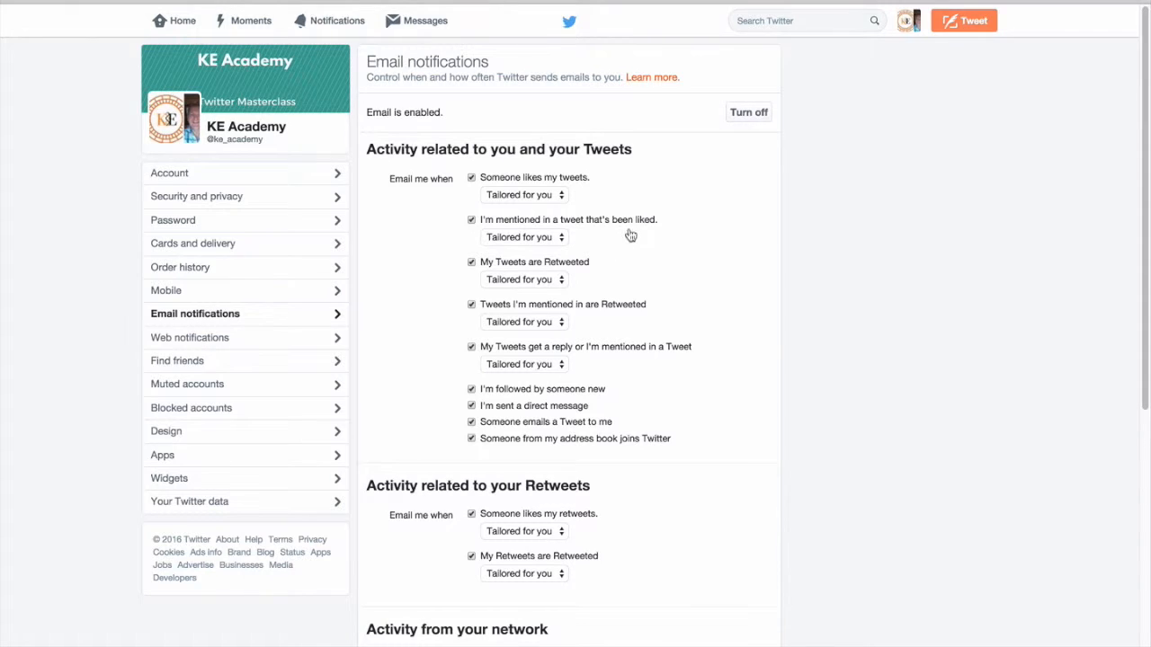
pyautogui.click(471, 221)
pyautogui.click(471, 263)
pyautogui.scroll(-2, 667, 392)
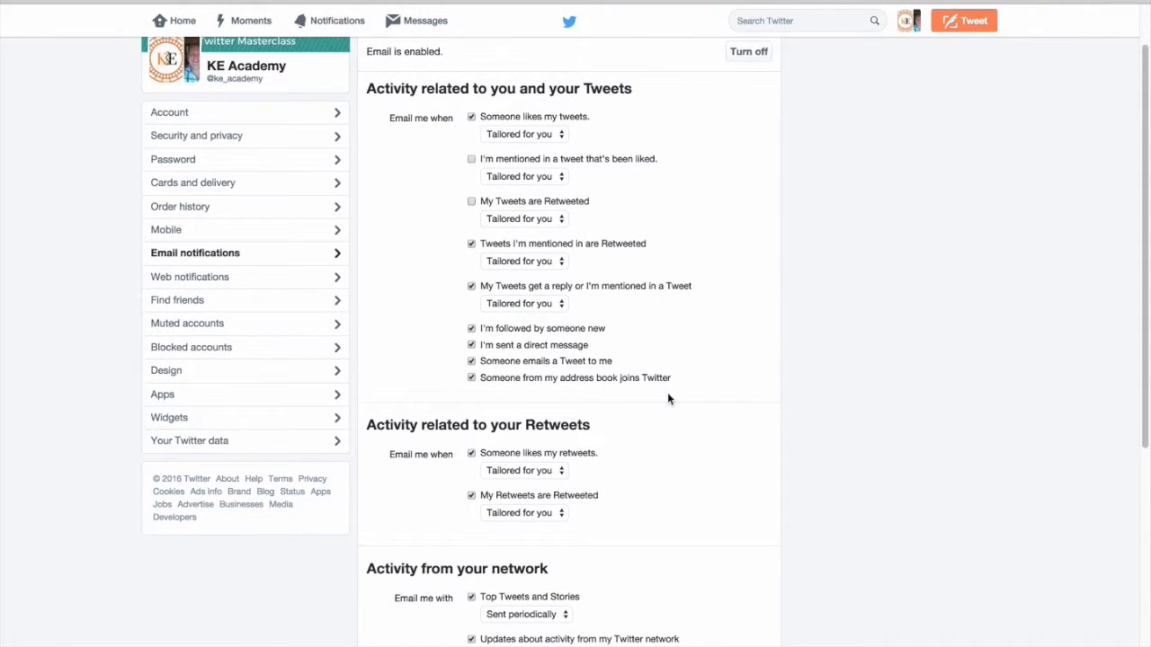
pyautogui.scroll(-4, 667, 392)
pyautogui.scroll(-2, 667, 399)
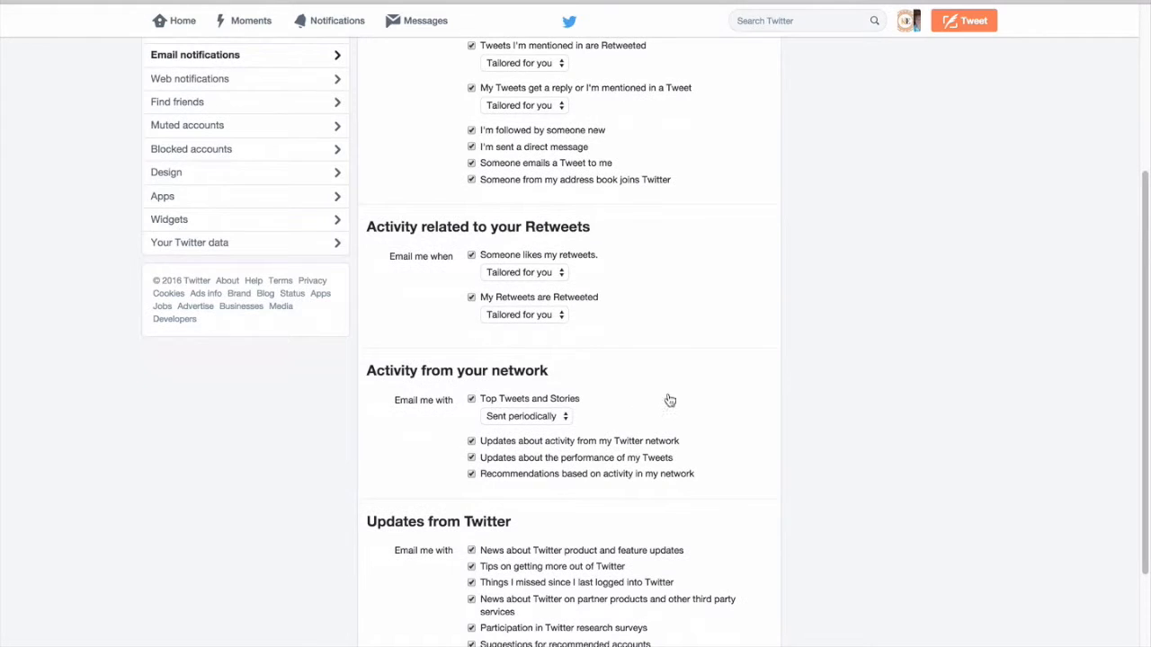
pyautogui.click(471, 256)
# - Disable emails for Twitter network activity updates, product and feature news, and suggestions for recommended accounts
pyautogui.scroll(-3, 667, 330)
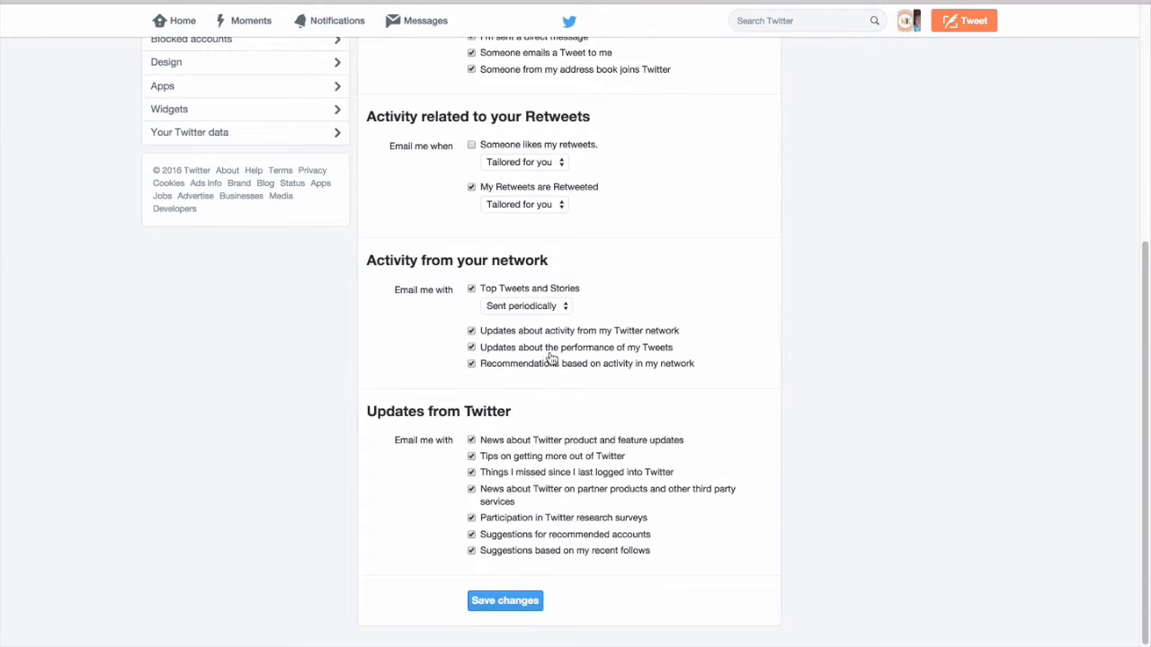
pyautogui.click(473, 332)
pyautogui.click(471, 441)
pyautogui.click(471, 536)
# - Review the email notification choices across all sections and save the changes
pyautogui.scroll(5, 786, 376)
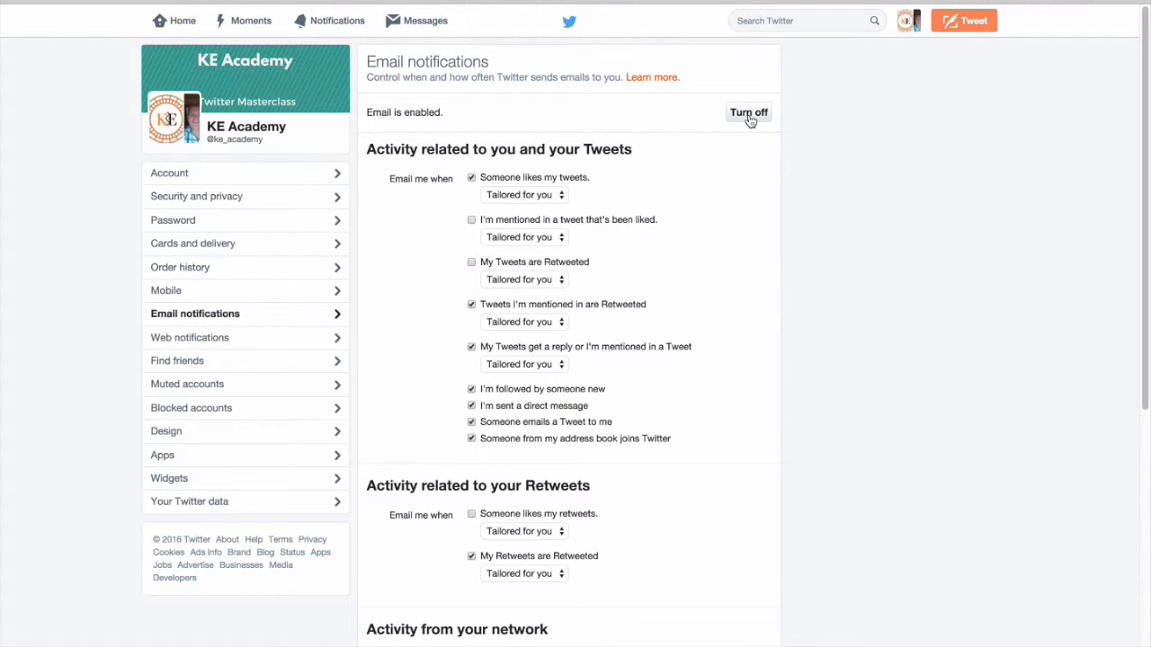
pyautogui.scroll(-2, 696, 355)
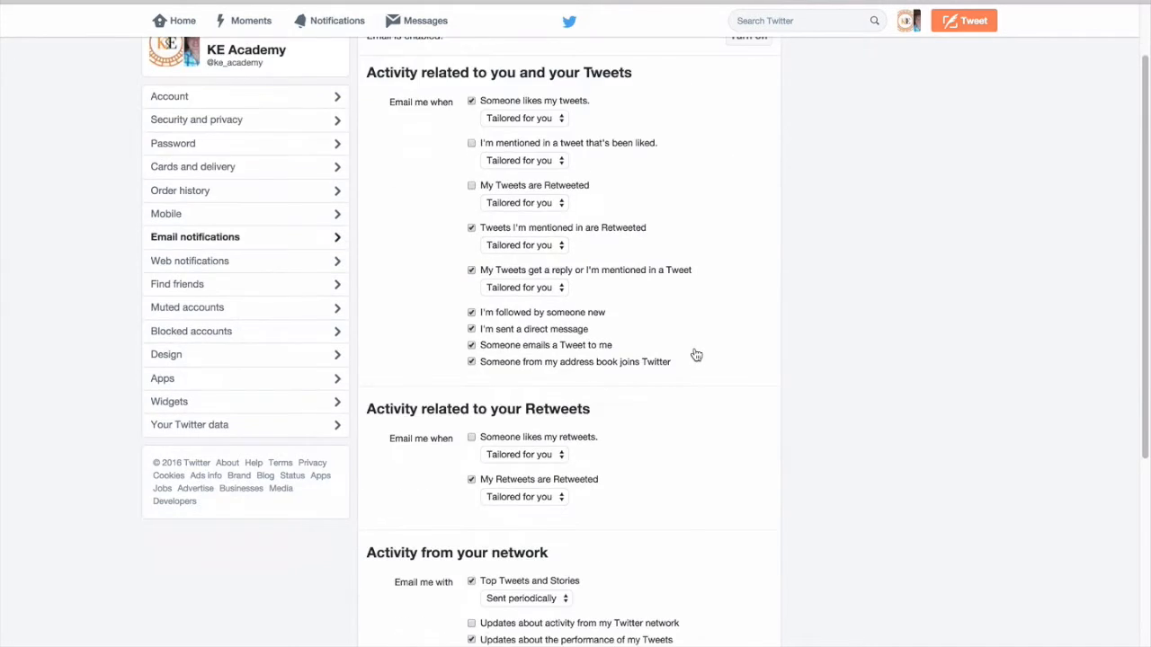
pyautogui.scroll(-5, 696, 355)
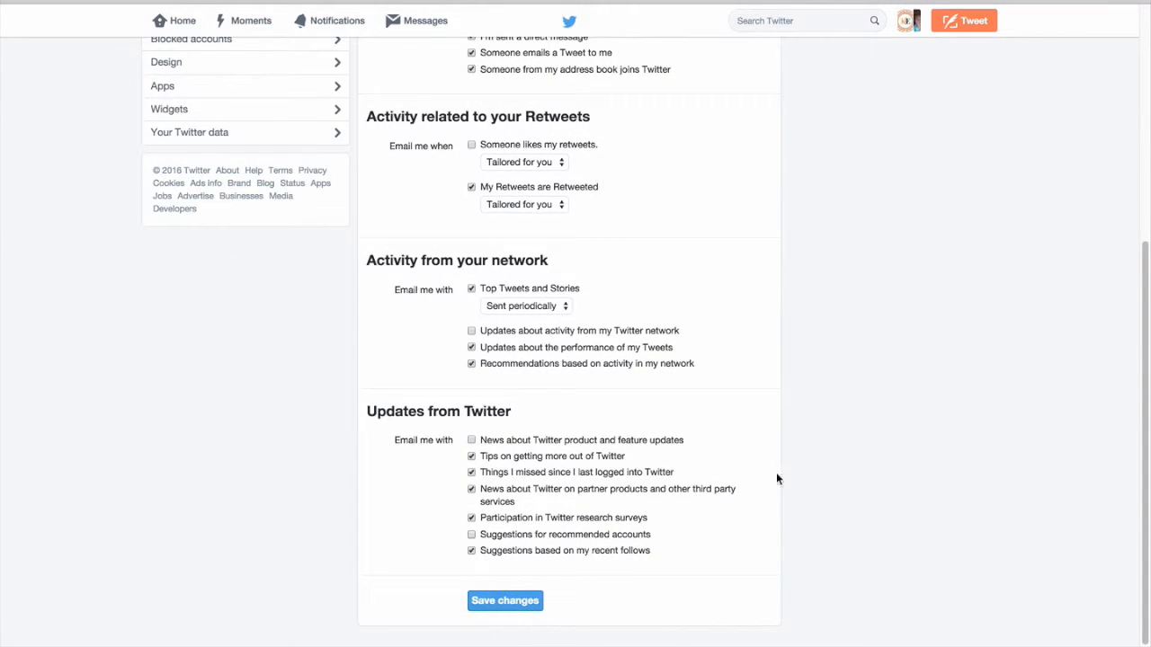
pyautogui.scroll(6, 782, 432)
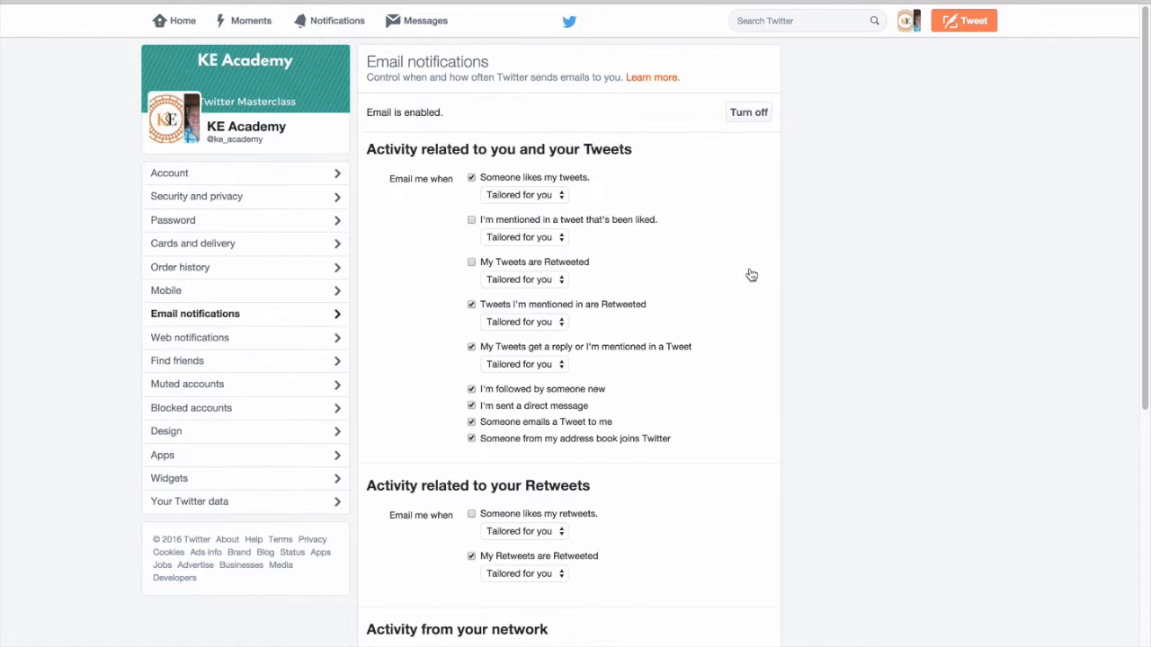
pyautogui.scroll(-6, 750, 273)
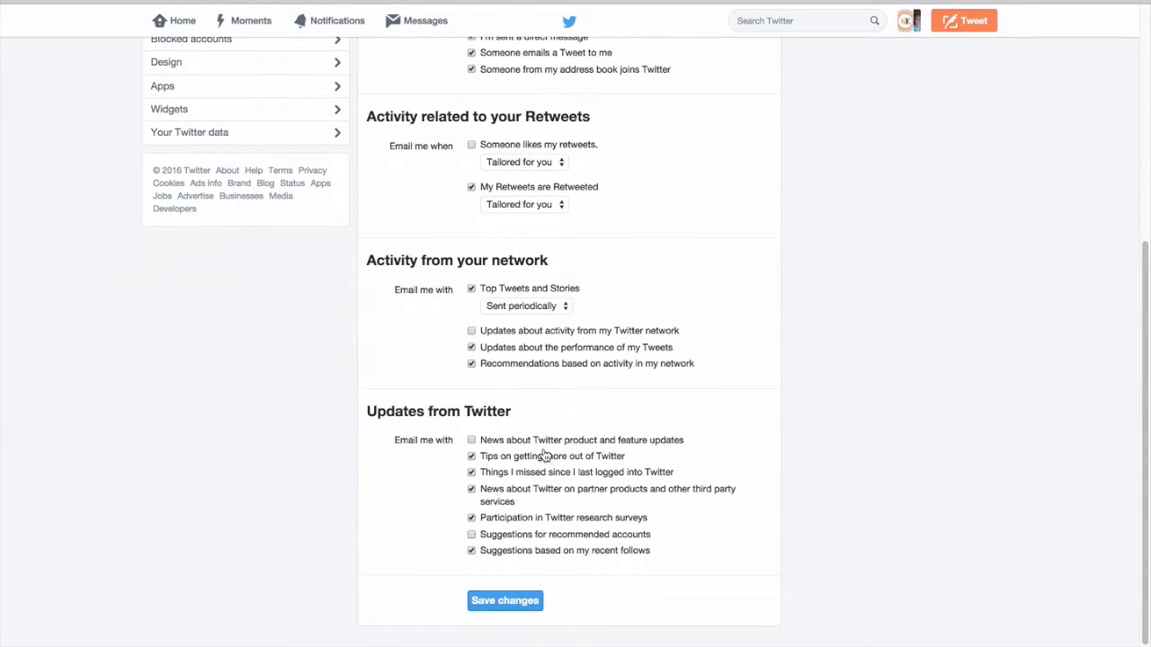
pyautogui.click(504, 601)
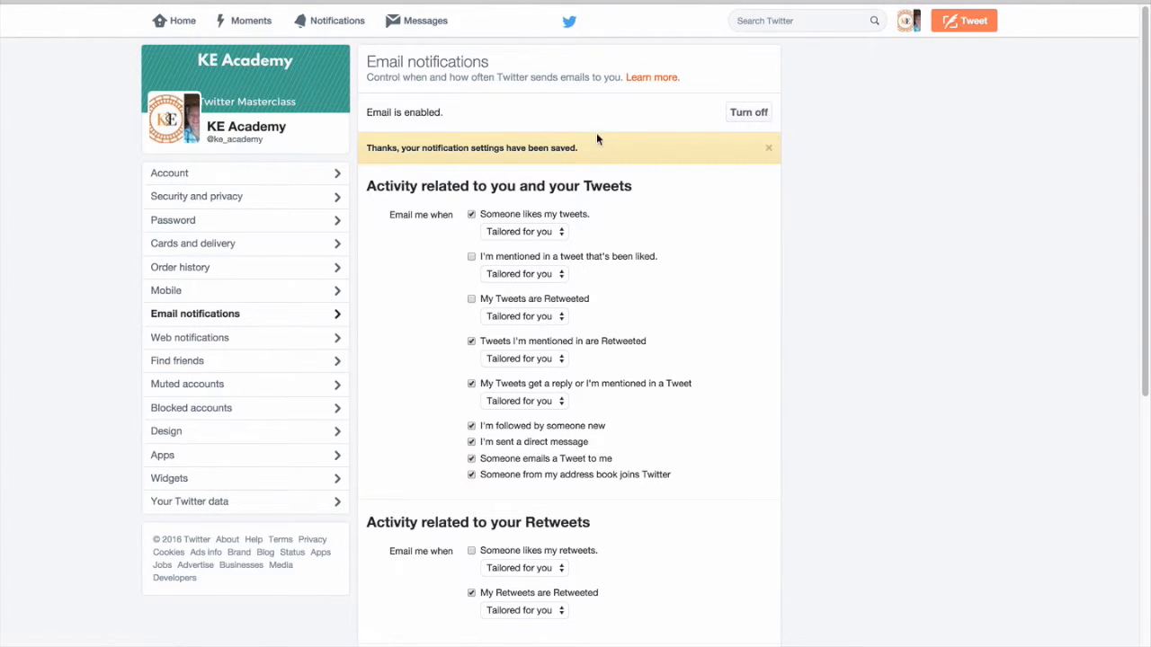
pyautogui.moveTo(542, 140); pyautogui.dragTo(351, 151)
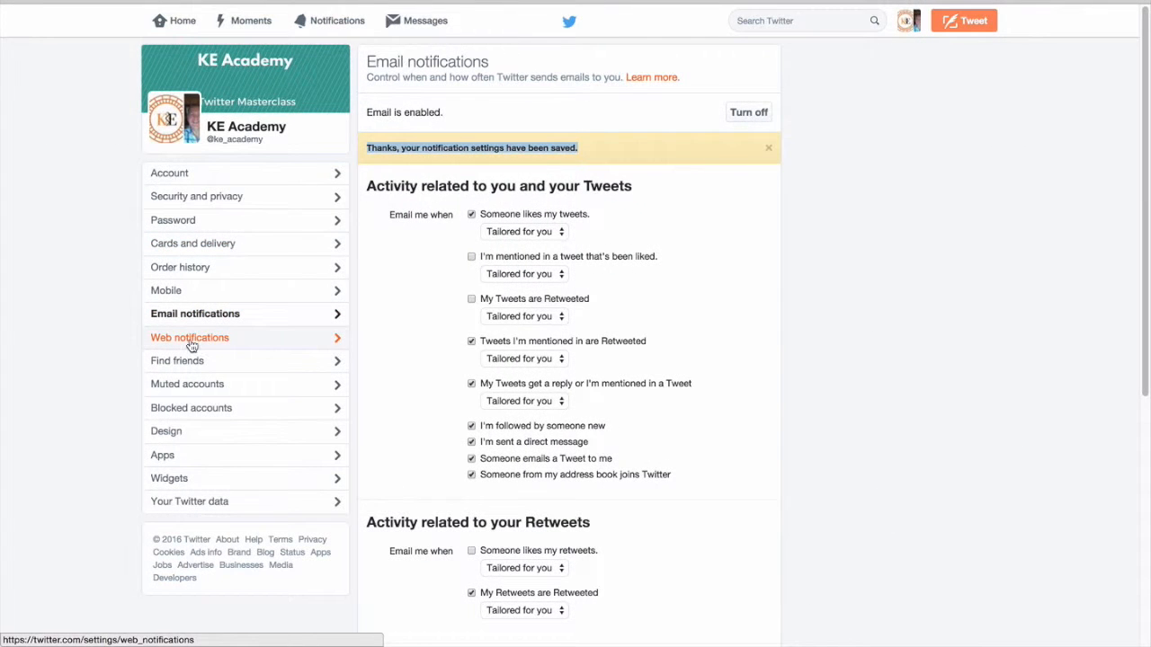
# - View the Web notifications settings and the Find friends page
pyautogui.click(191, 344)
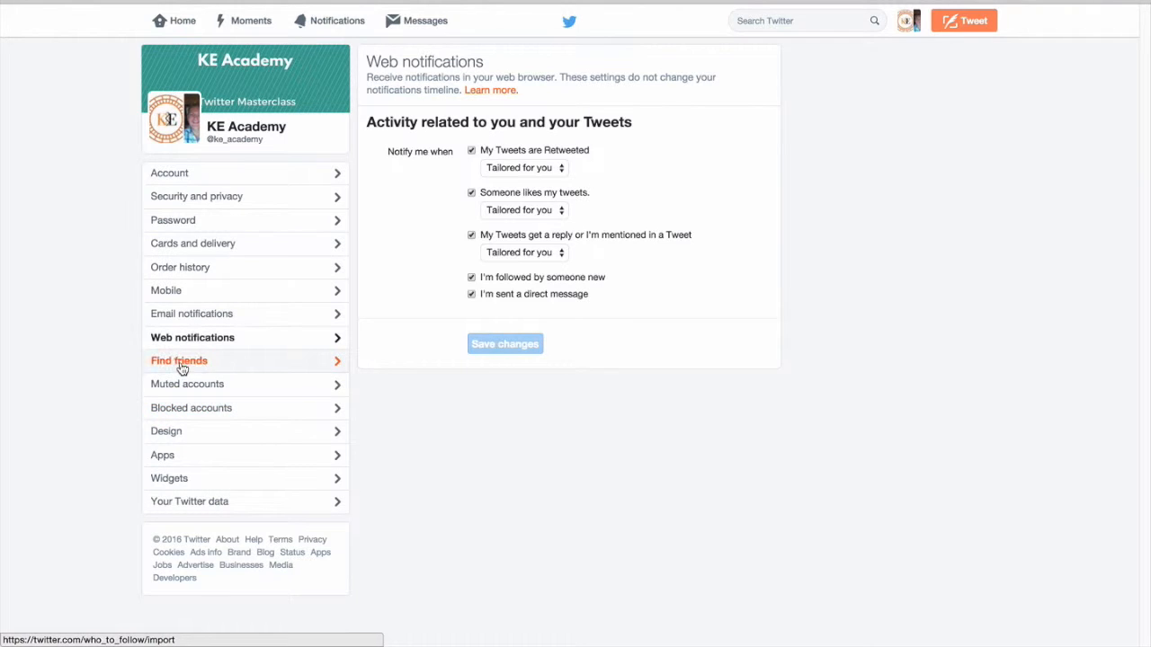
pyautogui.click(180, 368)
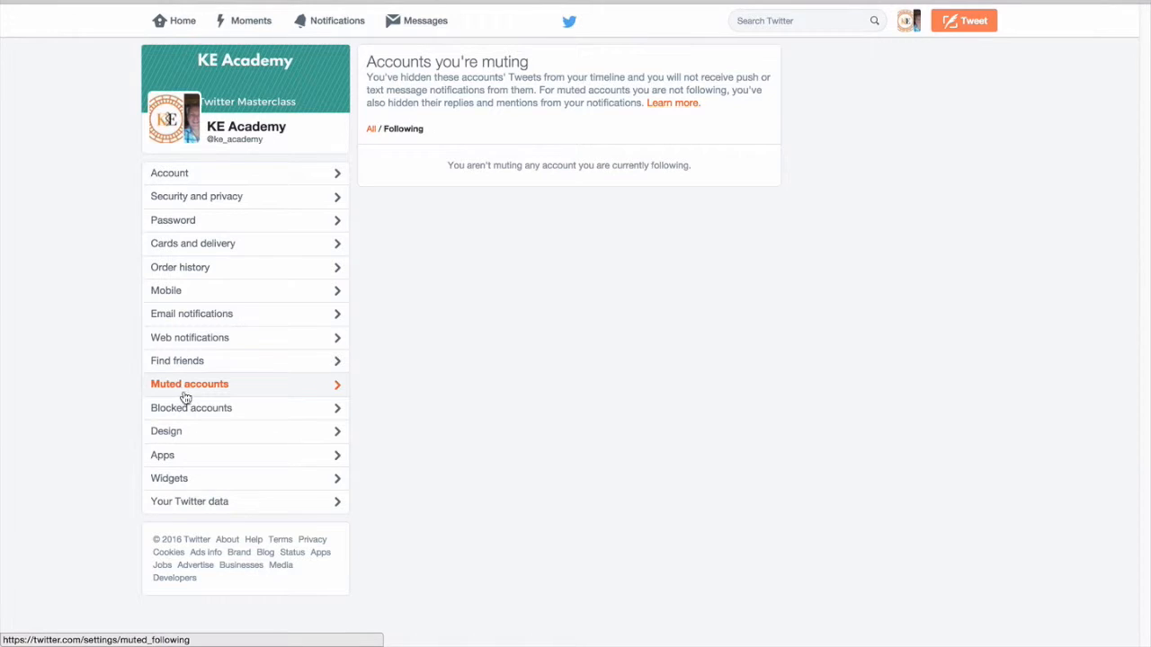
# - View the Blocked accounts page and the premade themes and customisation options on the Design page
pyautogui.click(171, 415)
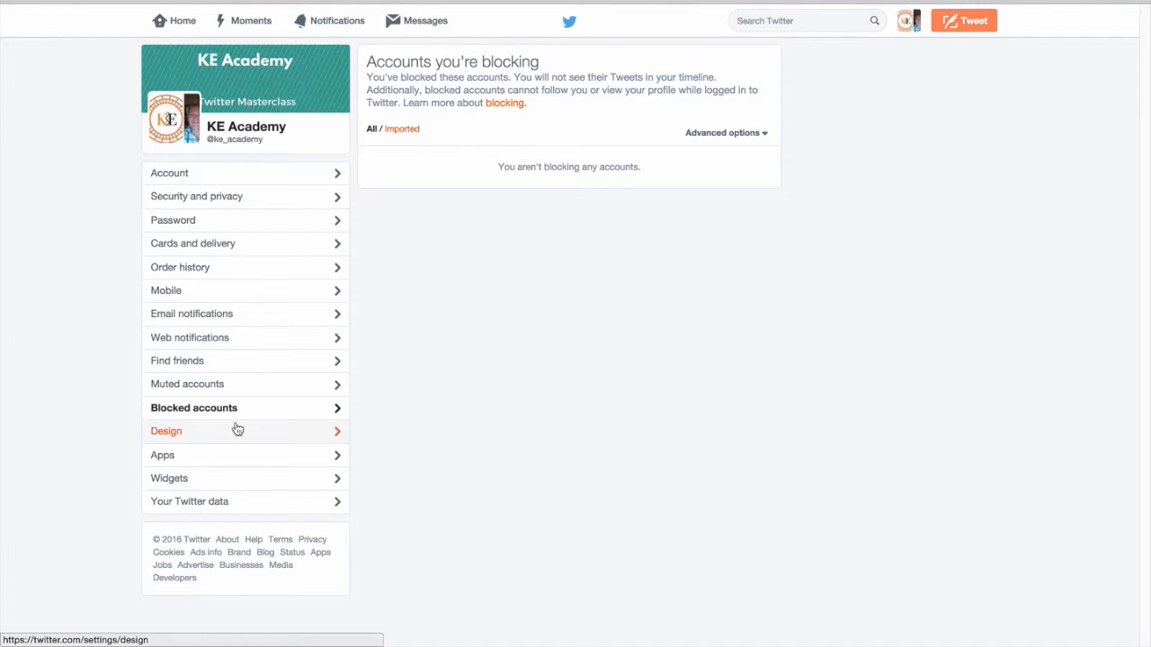
pyautogui.click(166, 433)
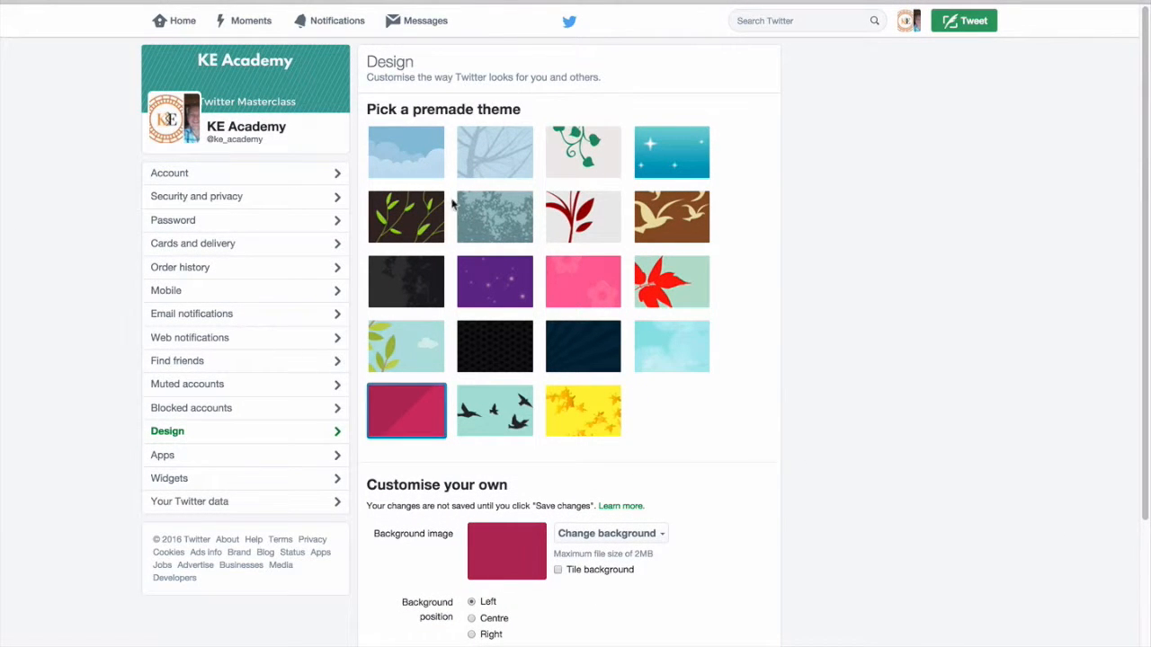
pyautogui.scroll(-2, 503, 167)
pyautogui.scroll(2, 503, 167)
pyautogui.scroll(-4, 317, 396)
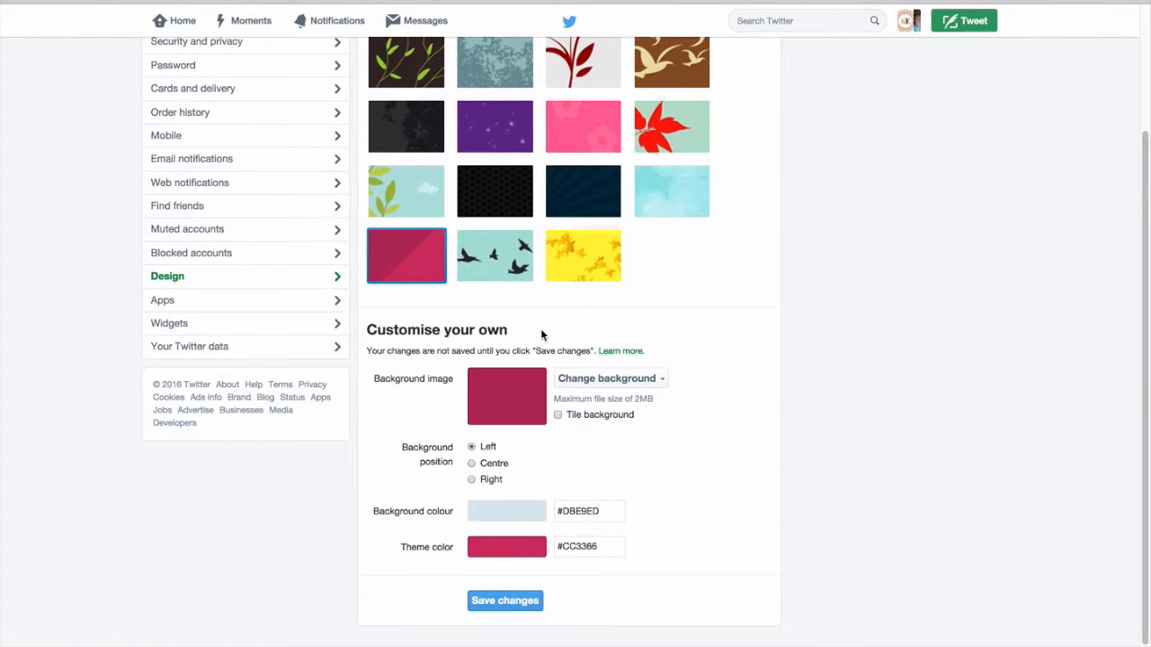
# - Try out the premade themes with black birds, yellow leaves, green leaves with a cloud, and purple stars
pyautogui.click(505, 266)
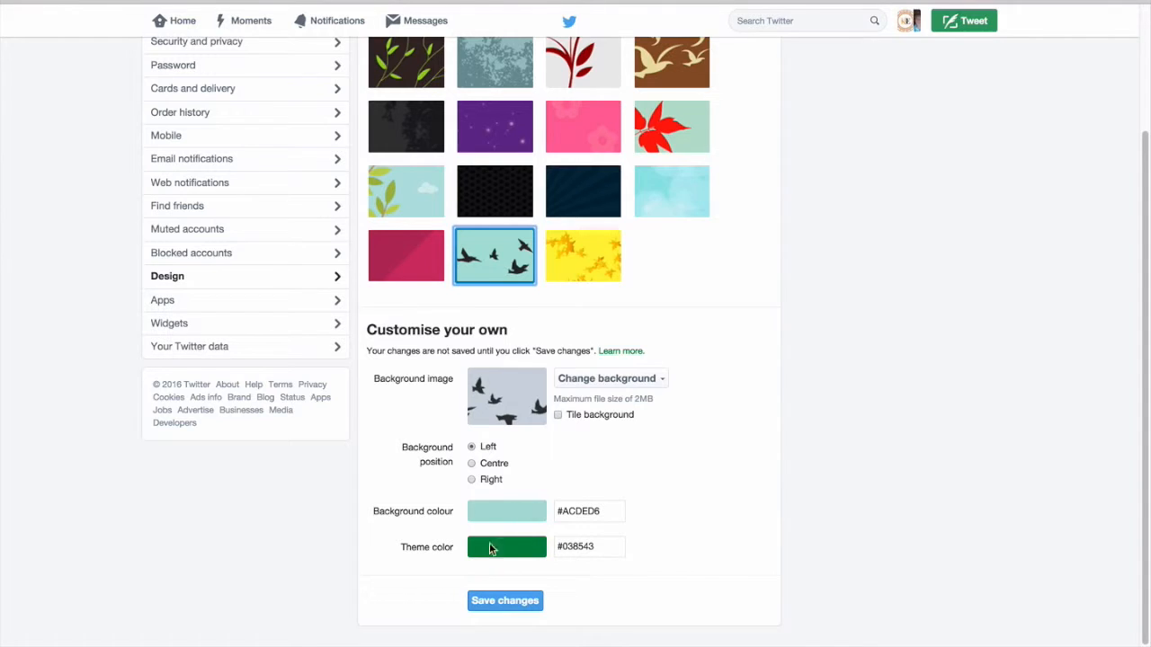
pyautogui.click(605, 273)
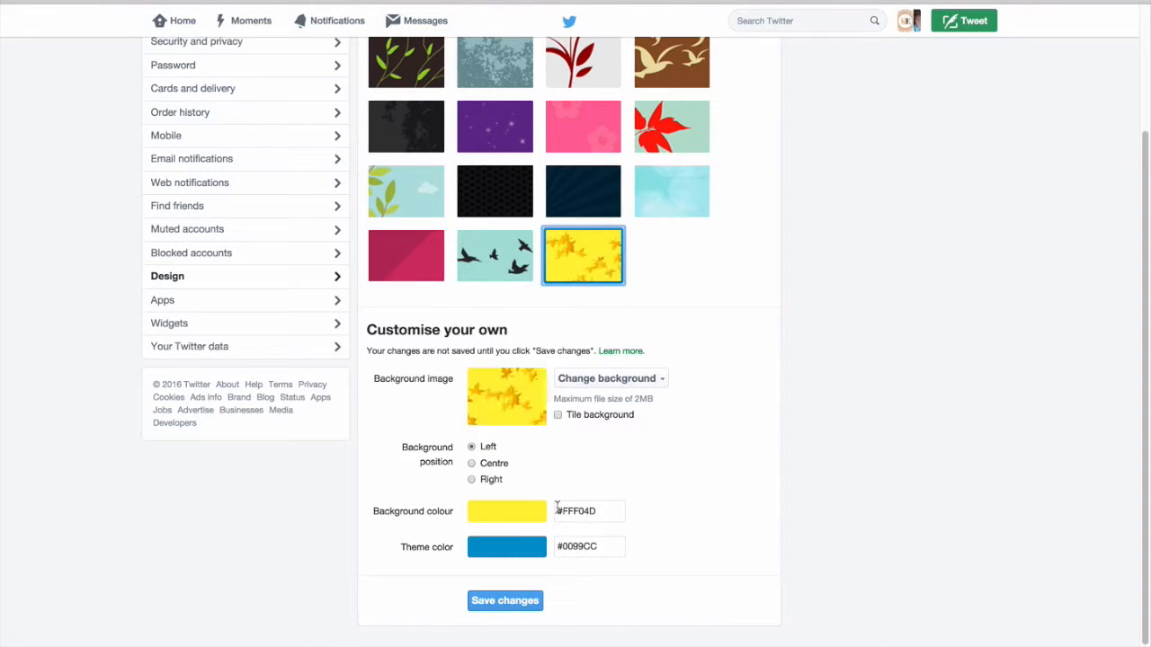
pyautogui.click(410, 197)
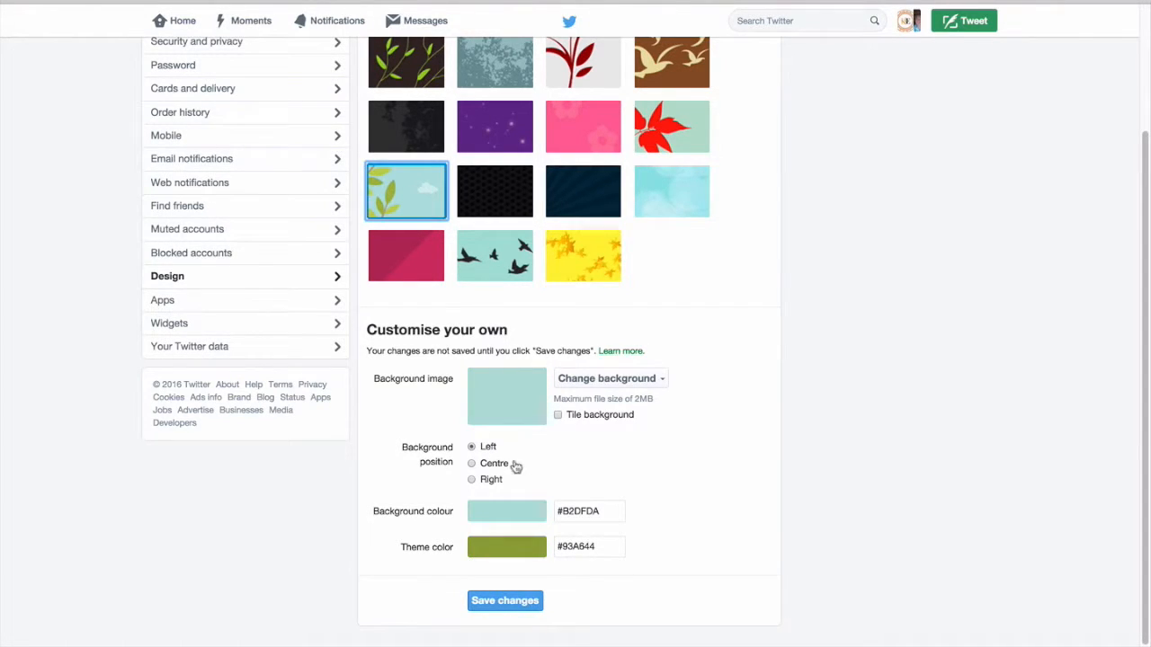
pyautogui.click(498, 128)
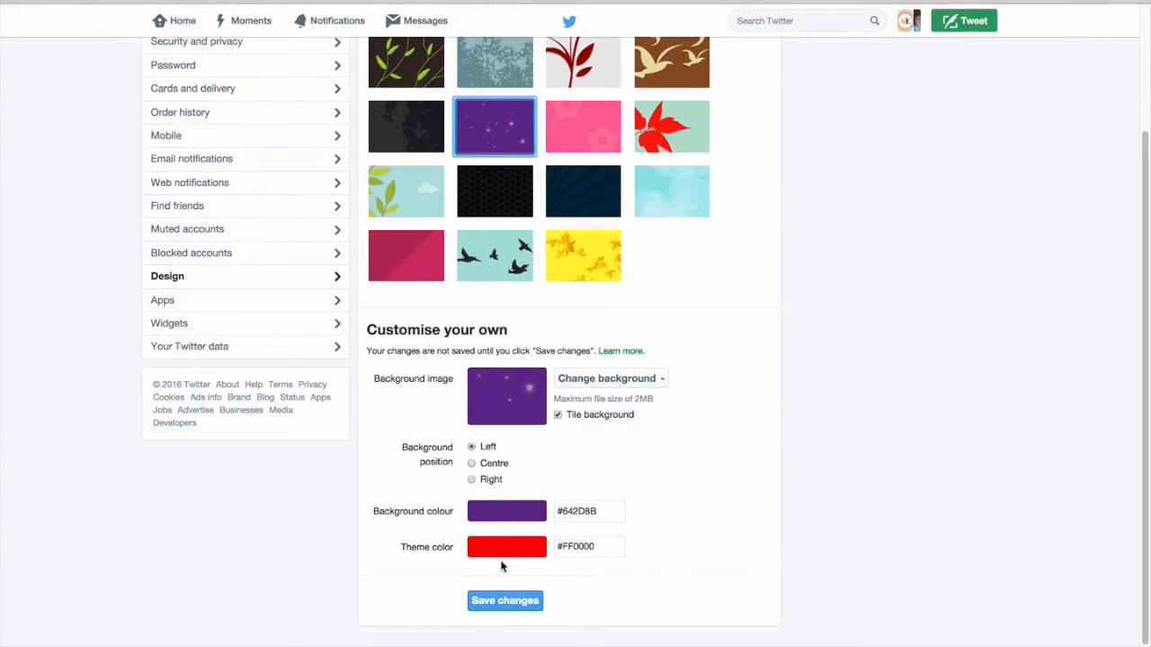
# - Try out the premade themes with the red leaf, the brown background with birds, and the blue background with stars
pyautogui.click(667, 126)
pyautogui.scroll(3, 663, 128)
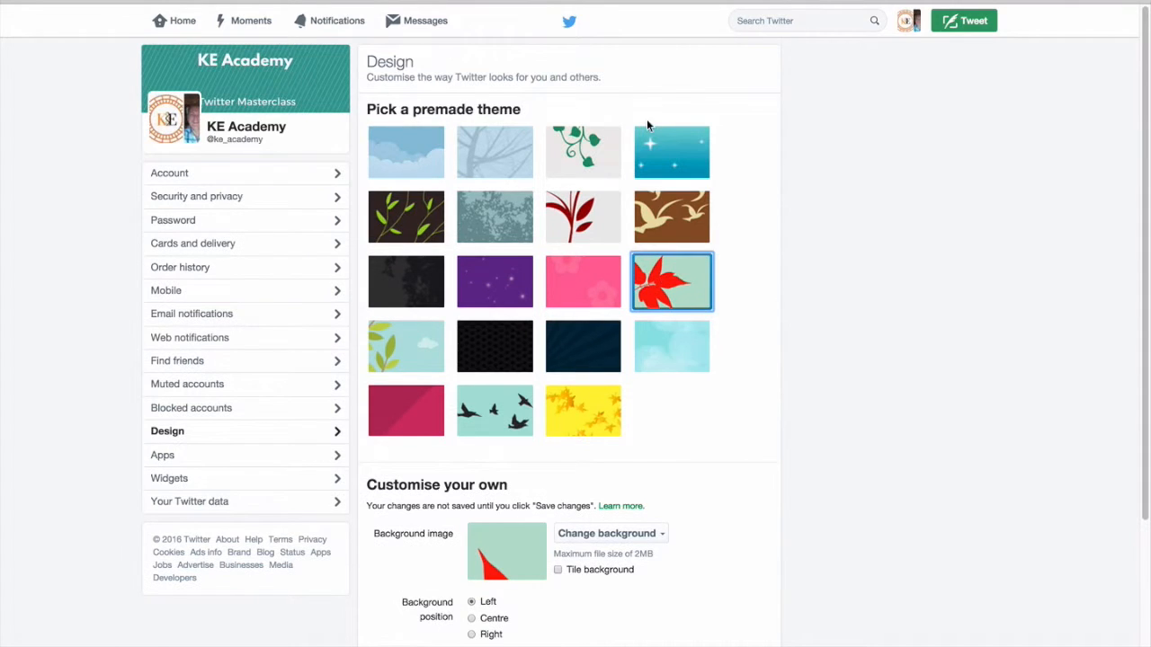
pyautogui.click(655, 207)
pyautogui.scroll(-3, 680, 184)
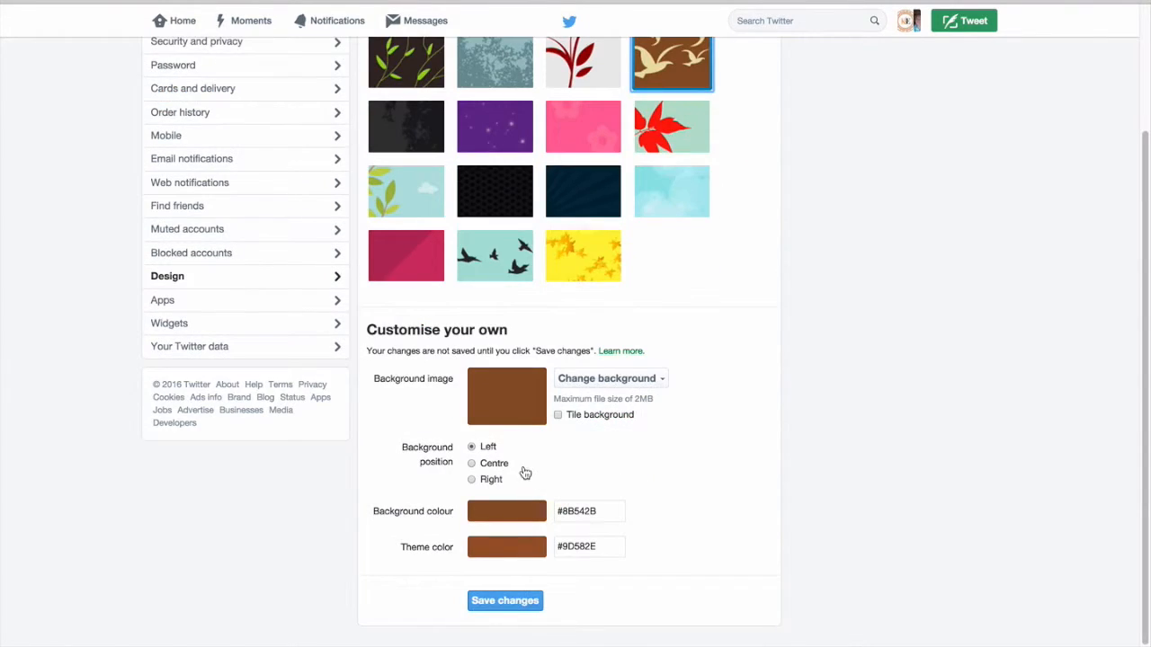
pyautogui.scroll(2, 524, 389)
pyautogui.click(671, 114)
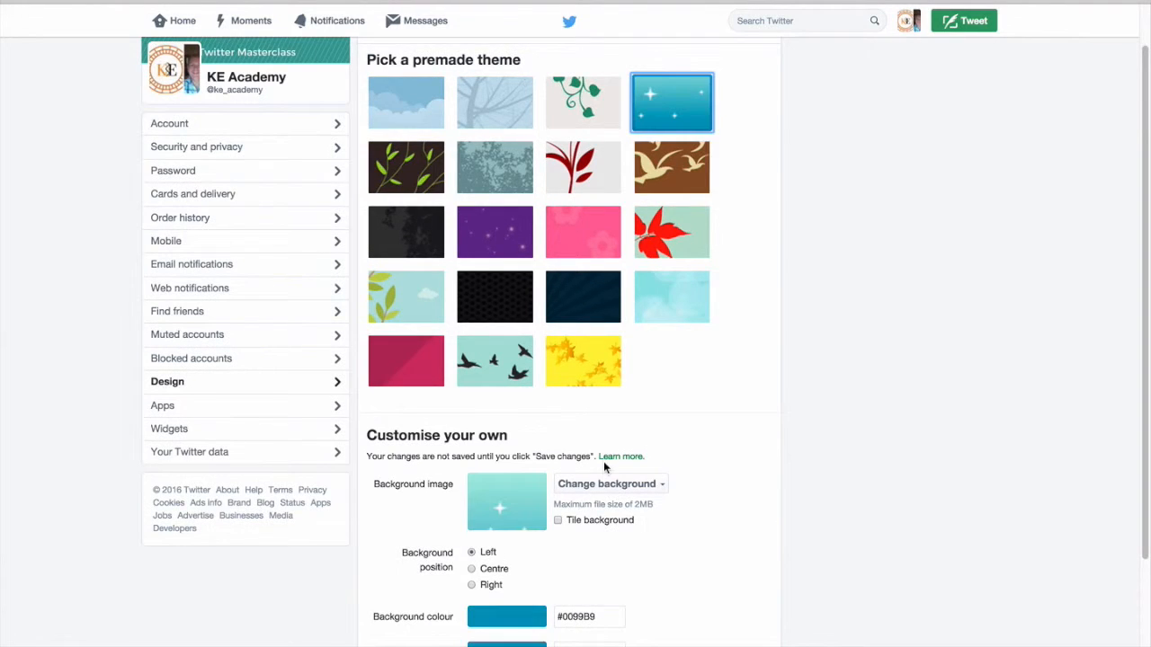
pyautogui.scroll(-2, 603, 461)
pyautogui.scroll(4, 603, 460)
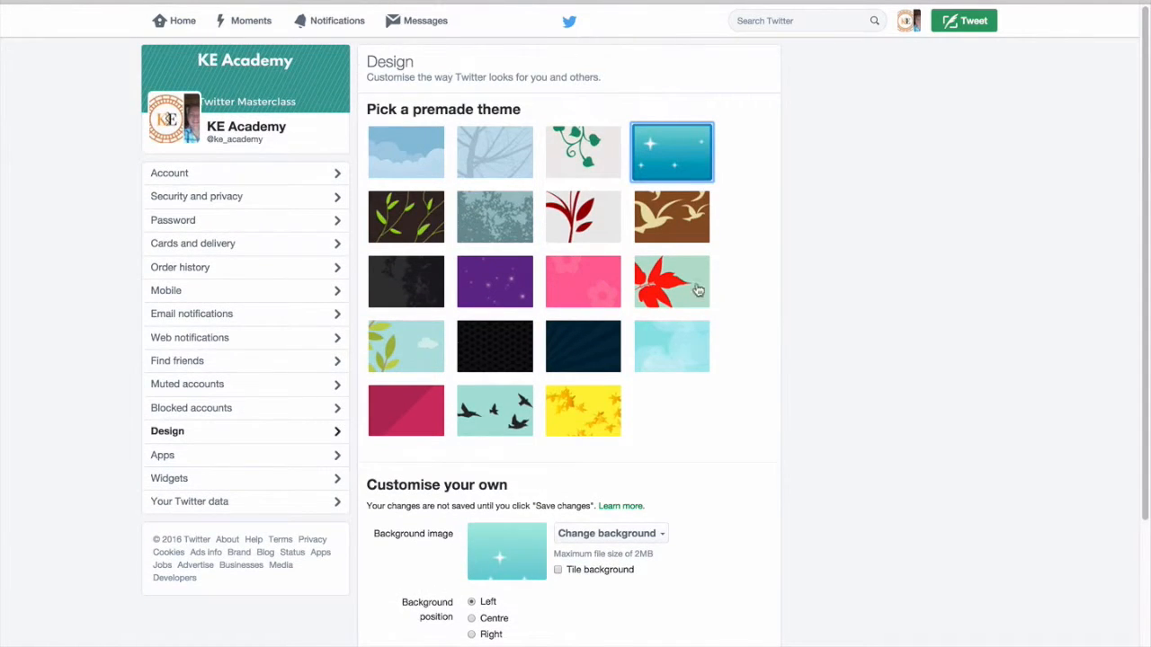
# - Apply the premade theme with yellow leaves and save the design changes
pyautogui.scroll(-3, 629, 270)
pyautogui.click(582, 261)
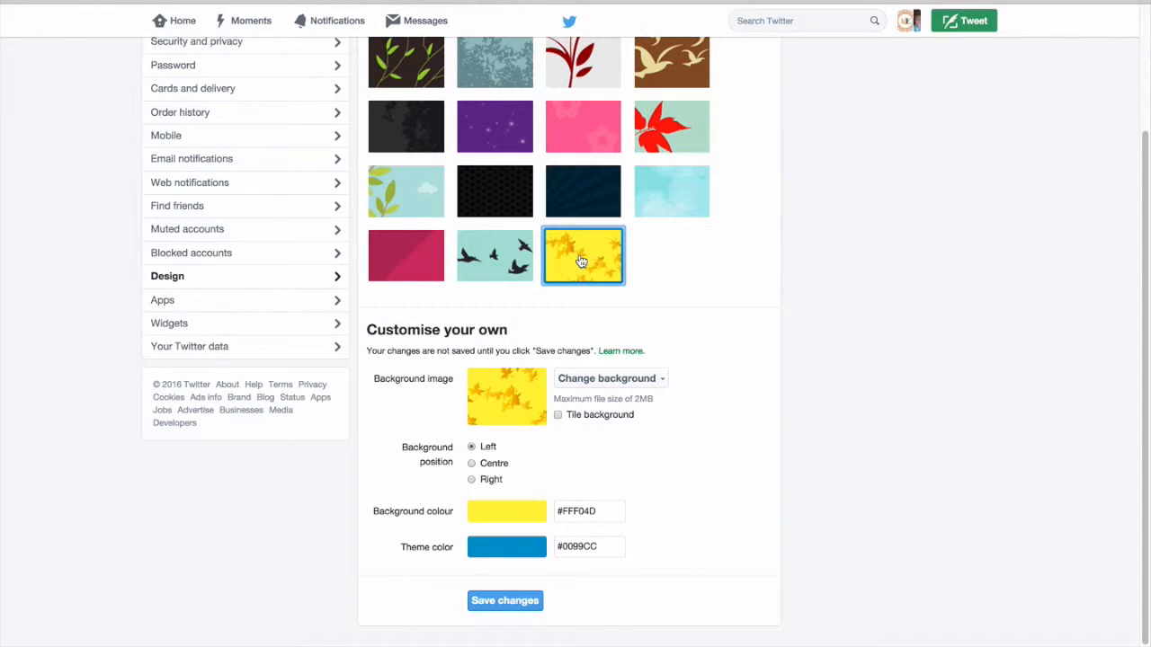
pyautogui.click(510, 606)
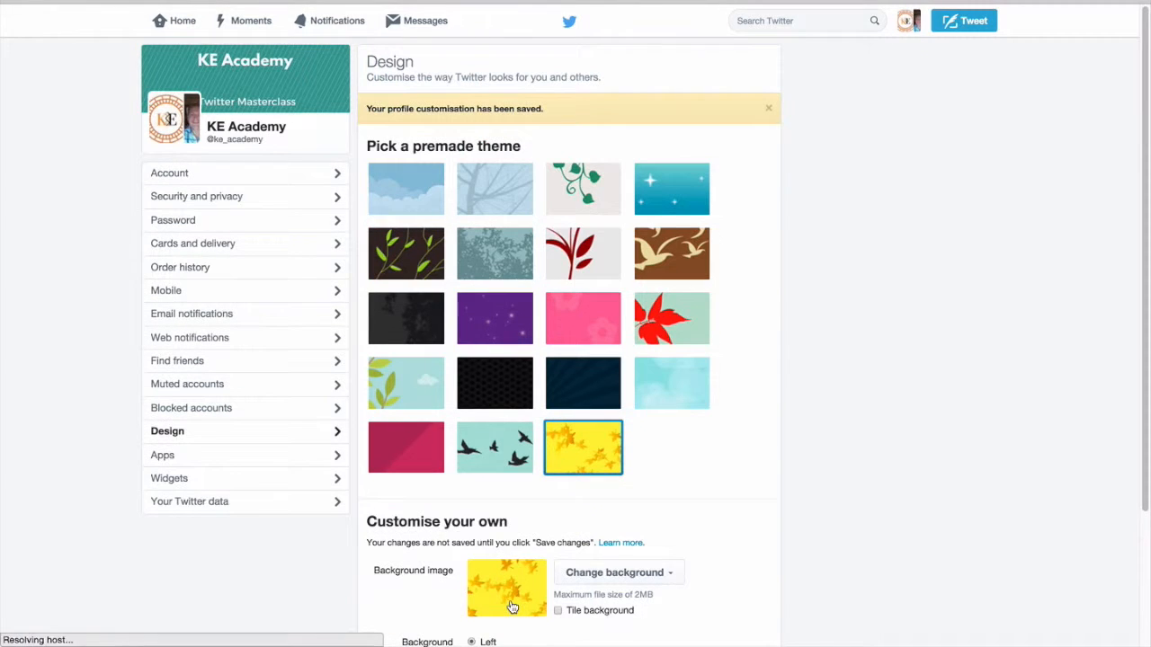
# - View the account's profile page to check how the saved theme looks
pyautogui.click(909, 21)
pyautogui.click(889, 56)
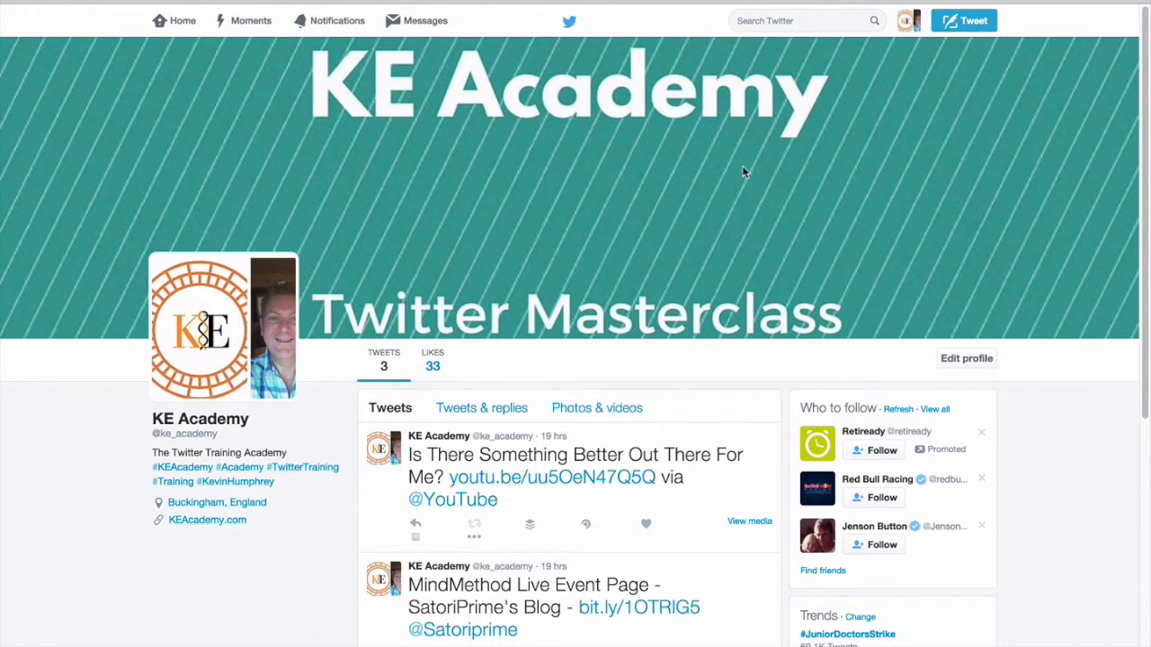
pyautogui.scroll(-3, 755, 160)
pyautogui.scroll(1, 755, 160)
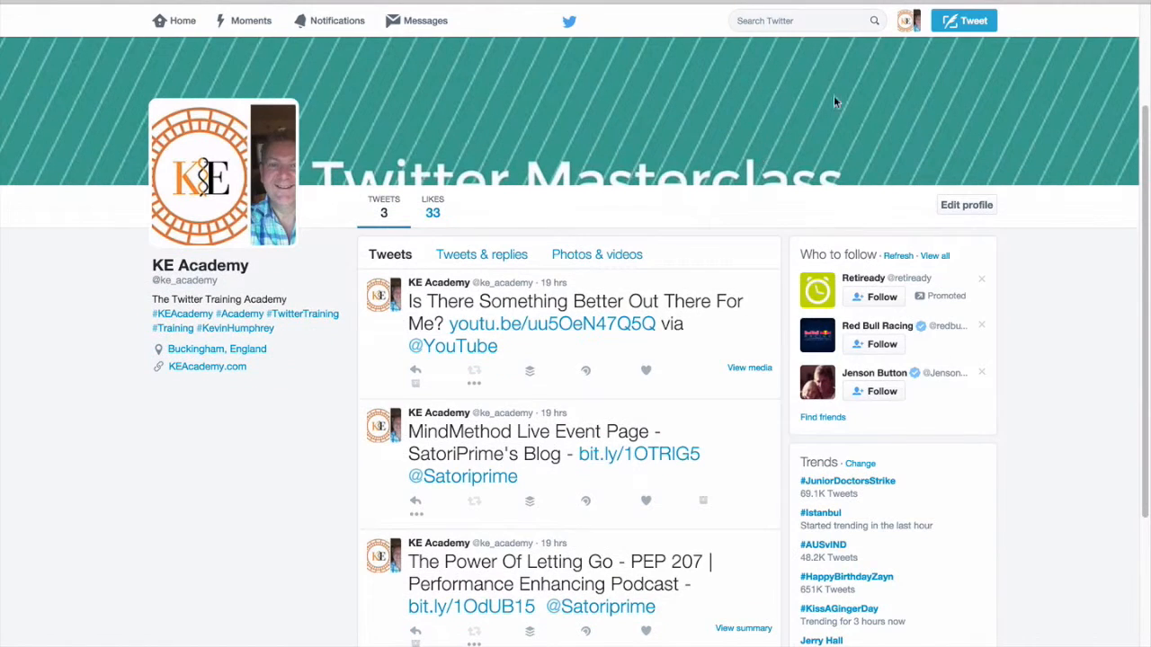
# - Return to the account settings and review the Facebook Connect entry on the Apps page
pyautogui.click(910, 20)
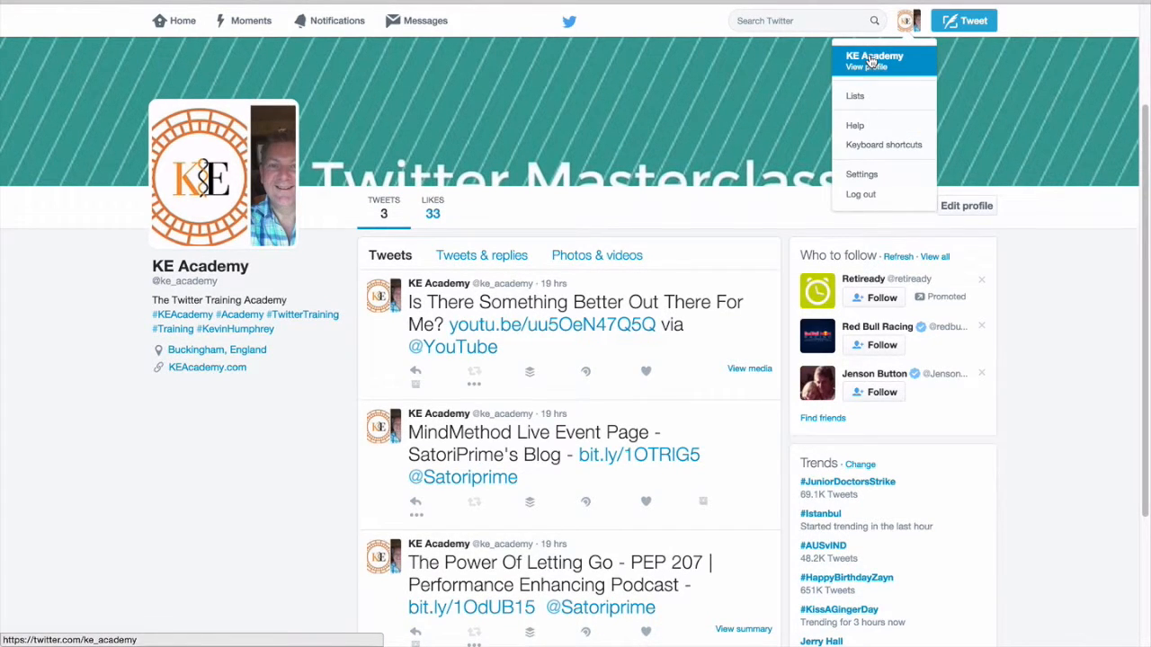
pyautogui.click(862, 174)
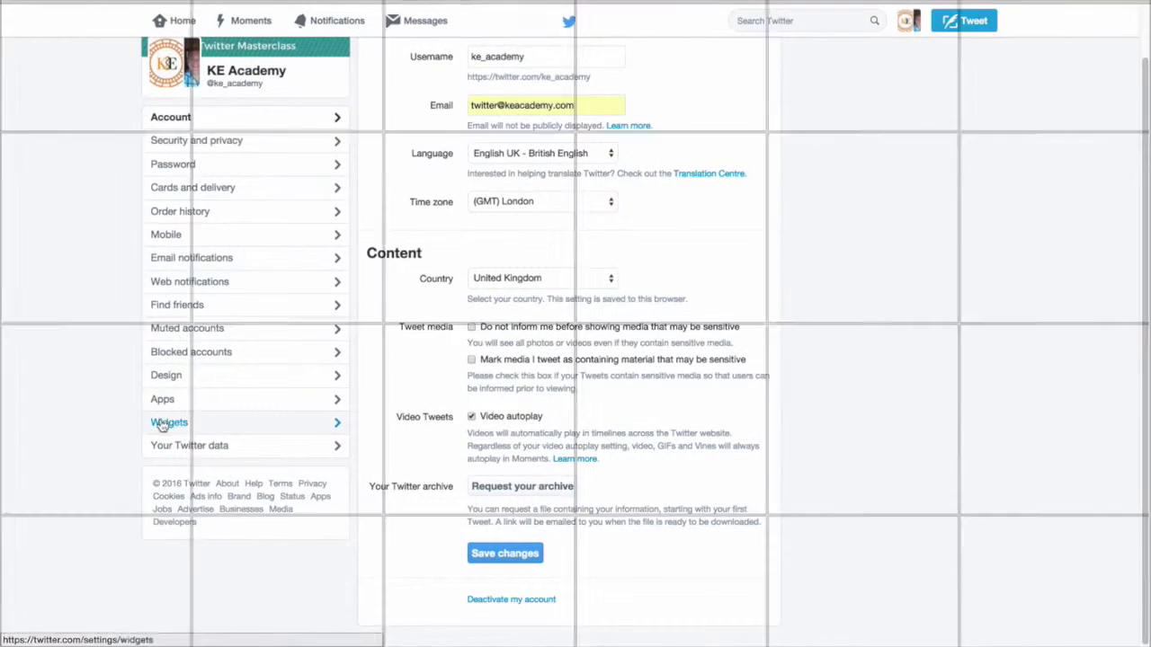
pyautogui.click(162, 401)
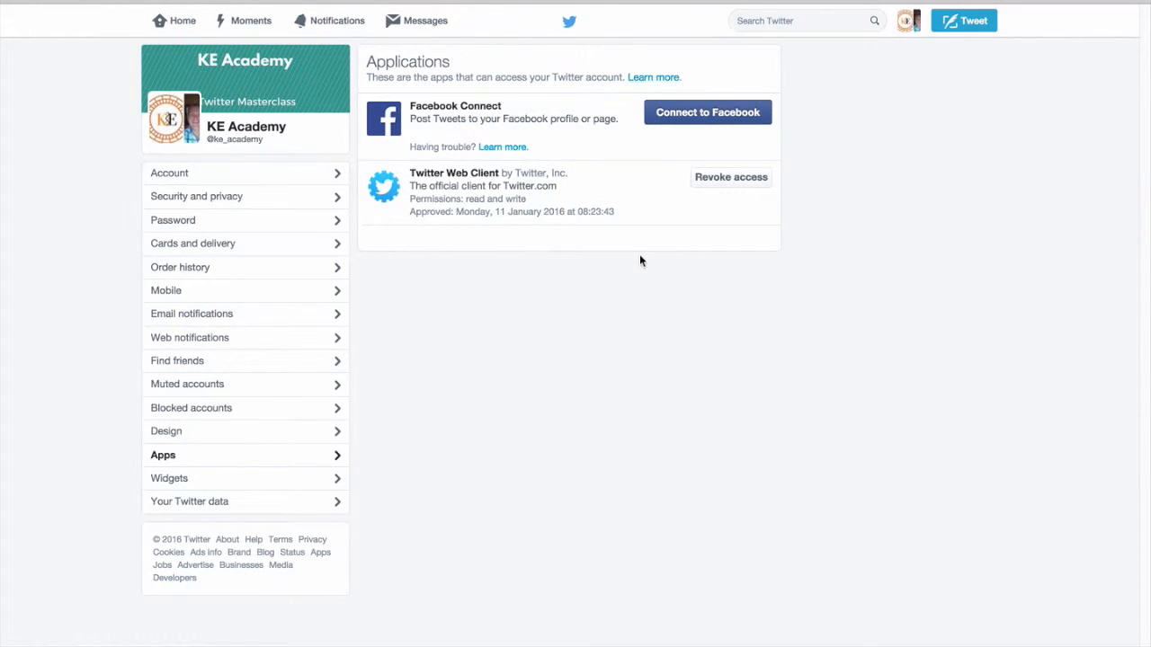
pyautogui.moveTo(412, 119); pyautogui.dragTo(620, 120)
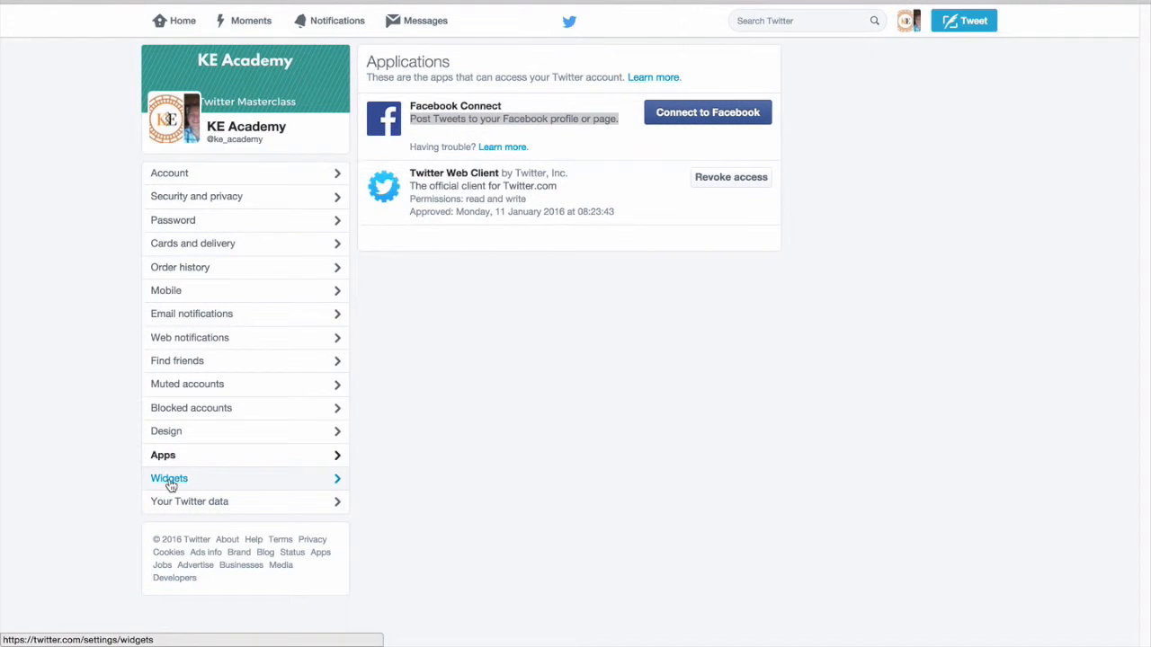
# - View the Widgets page, then request the Your Twitter data page and cancel its password confirmation
pyautogui.click(170, 483)
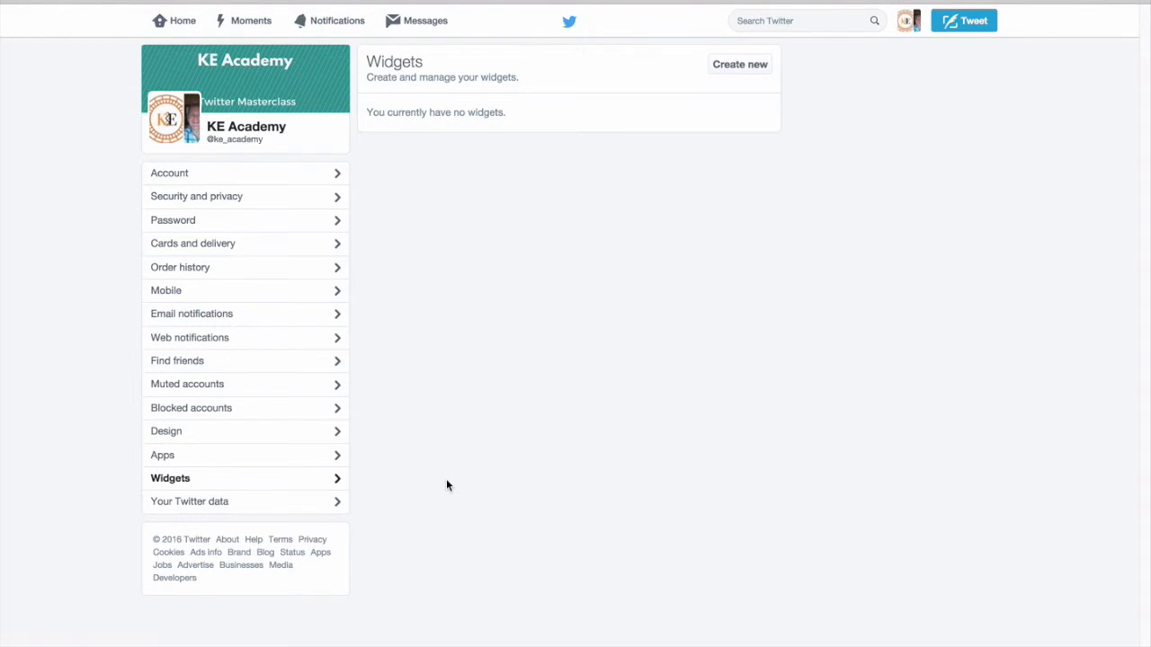
pyautogui.click(167, 505)
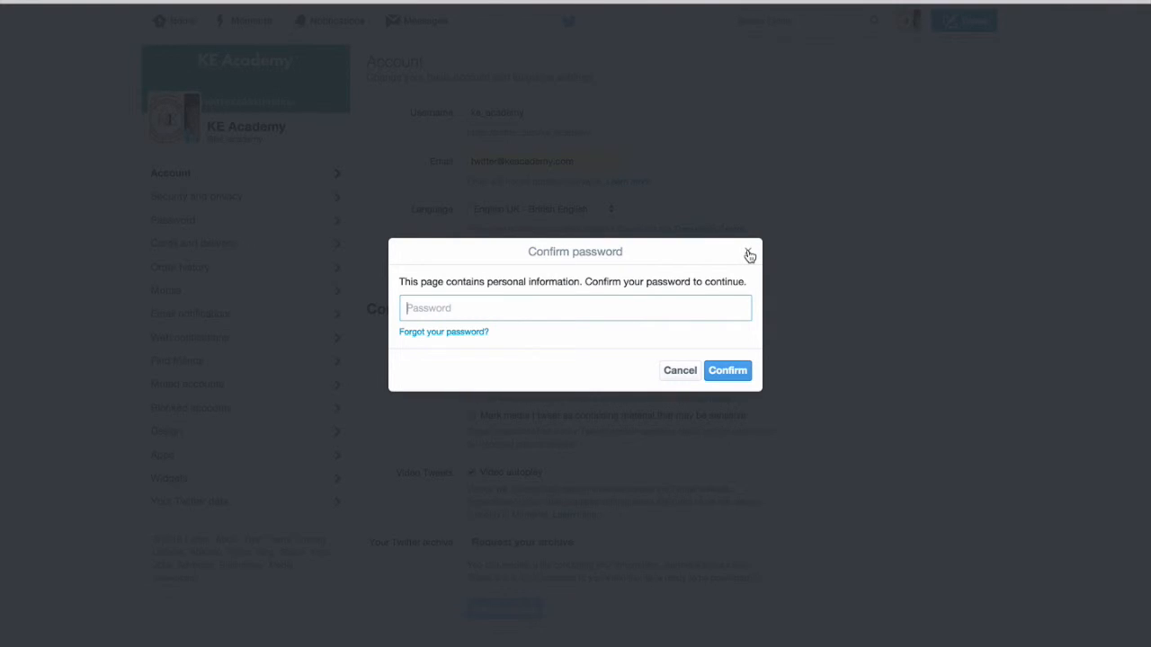
pyautogui.click(680, 370)
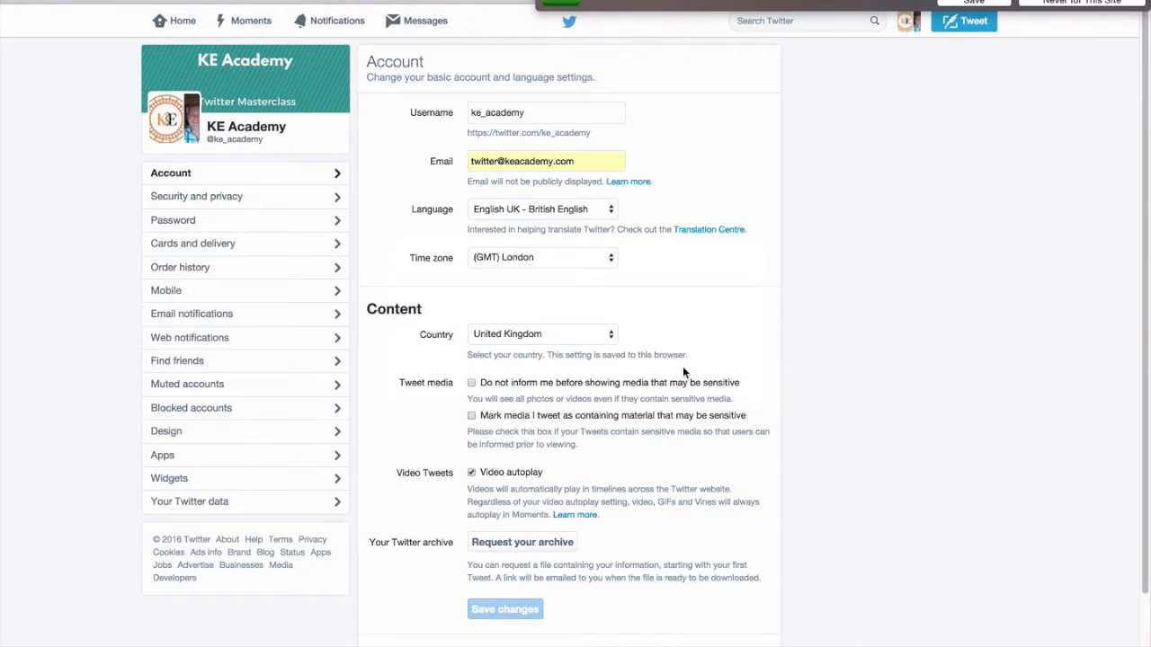